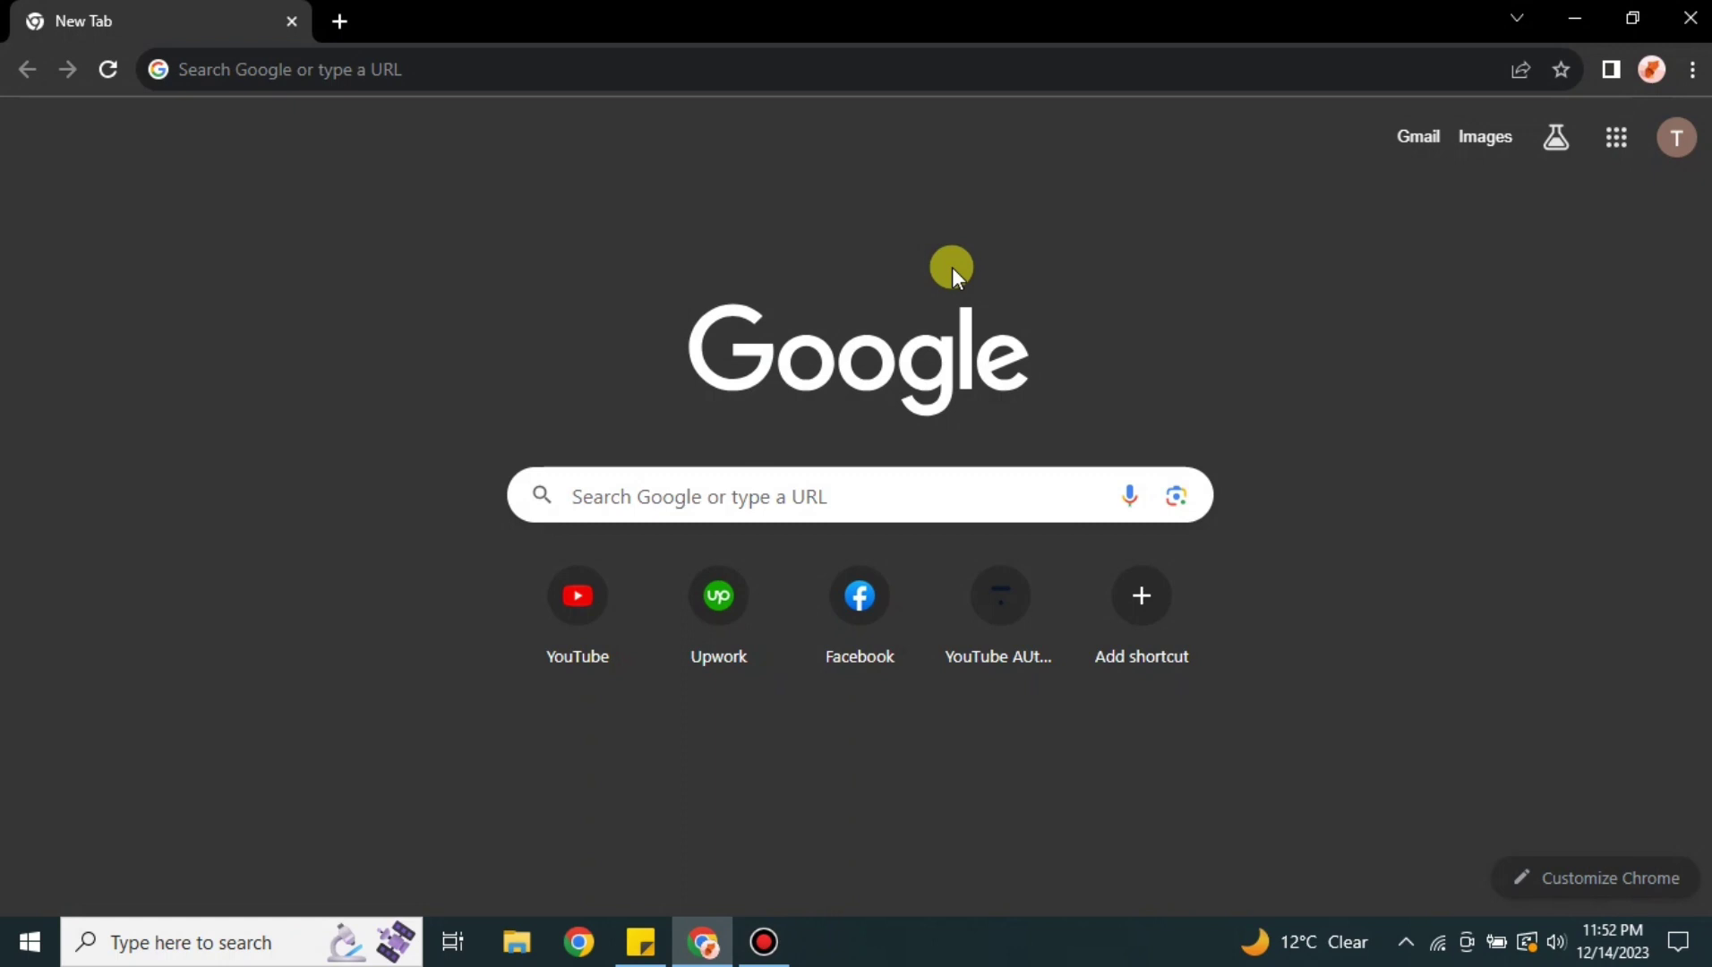
Step: Search Google for clickup and scroll down to the official ClickUp site listing
click(392, 68)
click(376, 122)
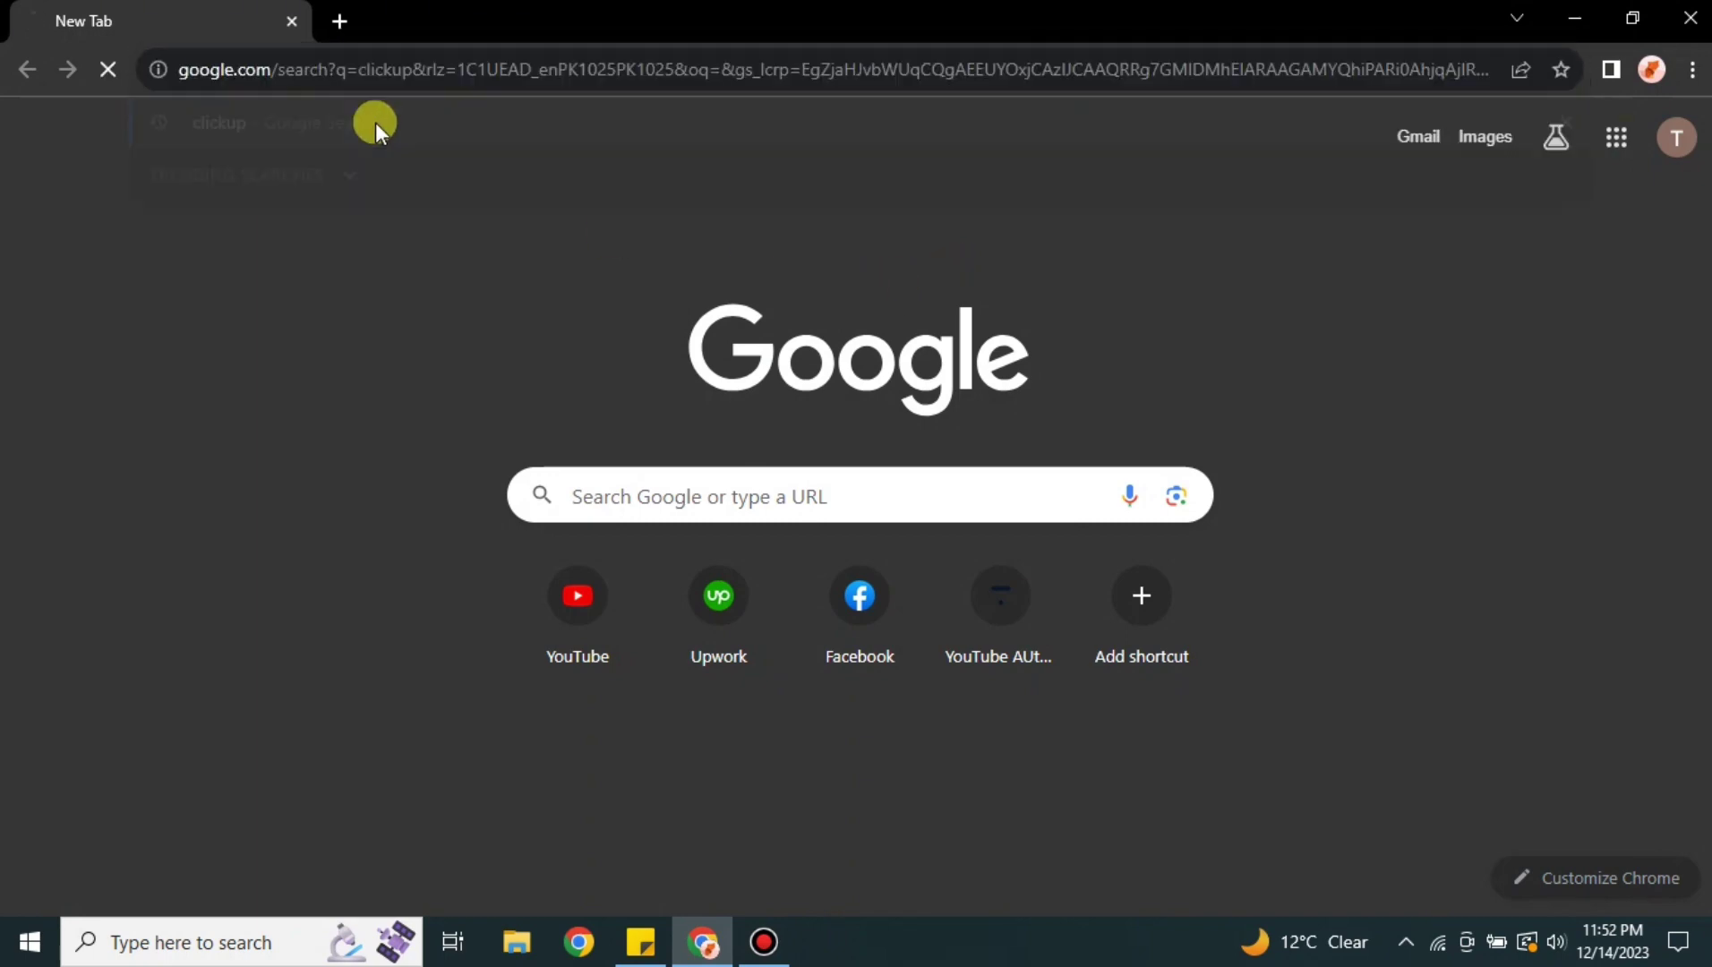
scroll(447, 368, down, 4)
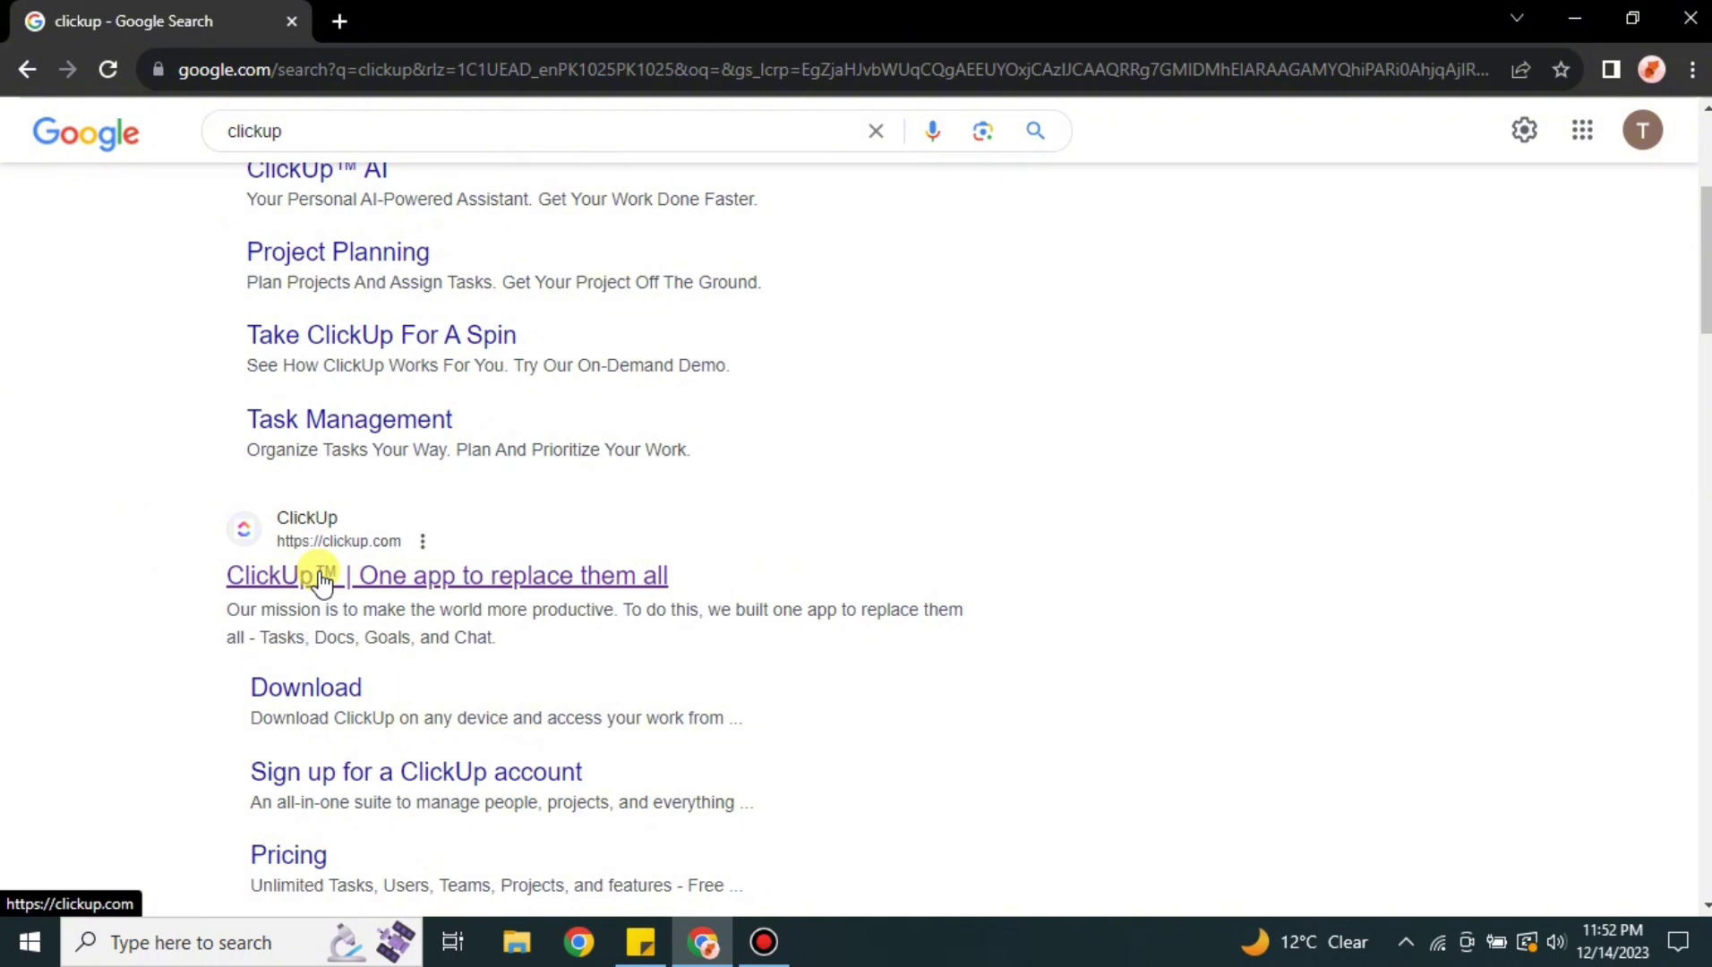
Step: Open the official ClickUp website and go to the workspace home page
click(323, 577)
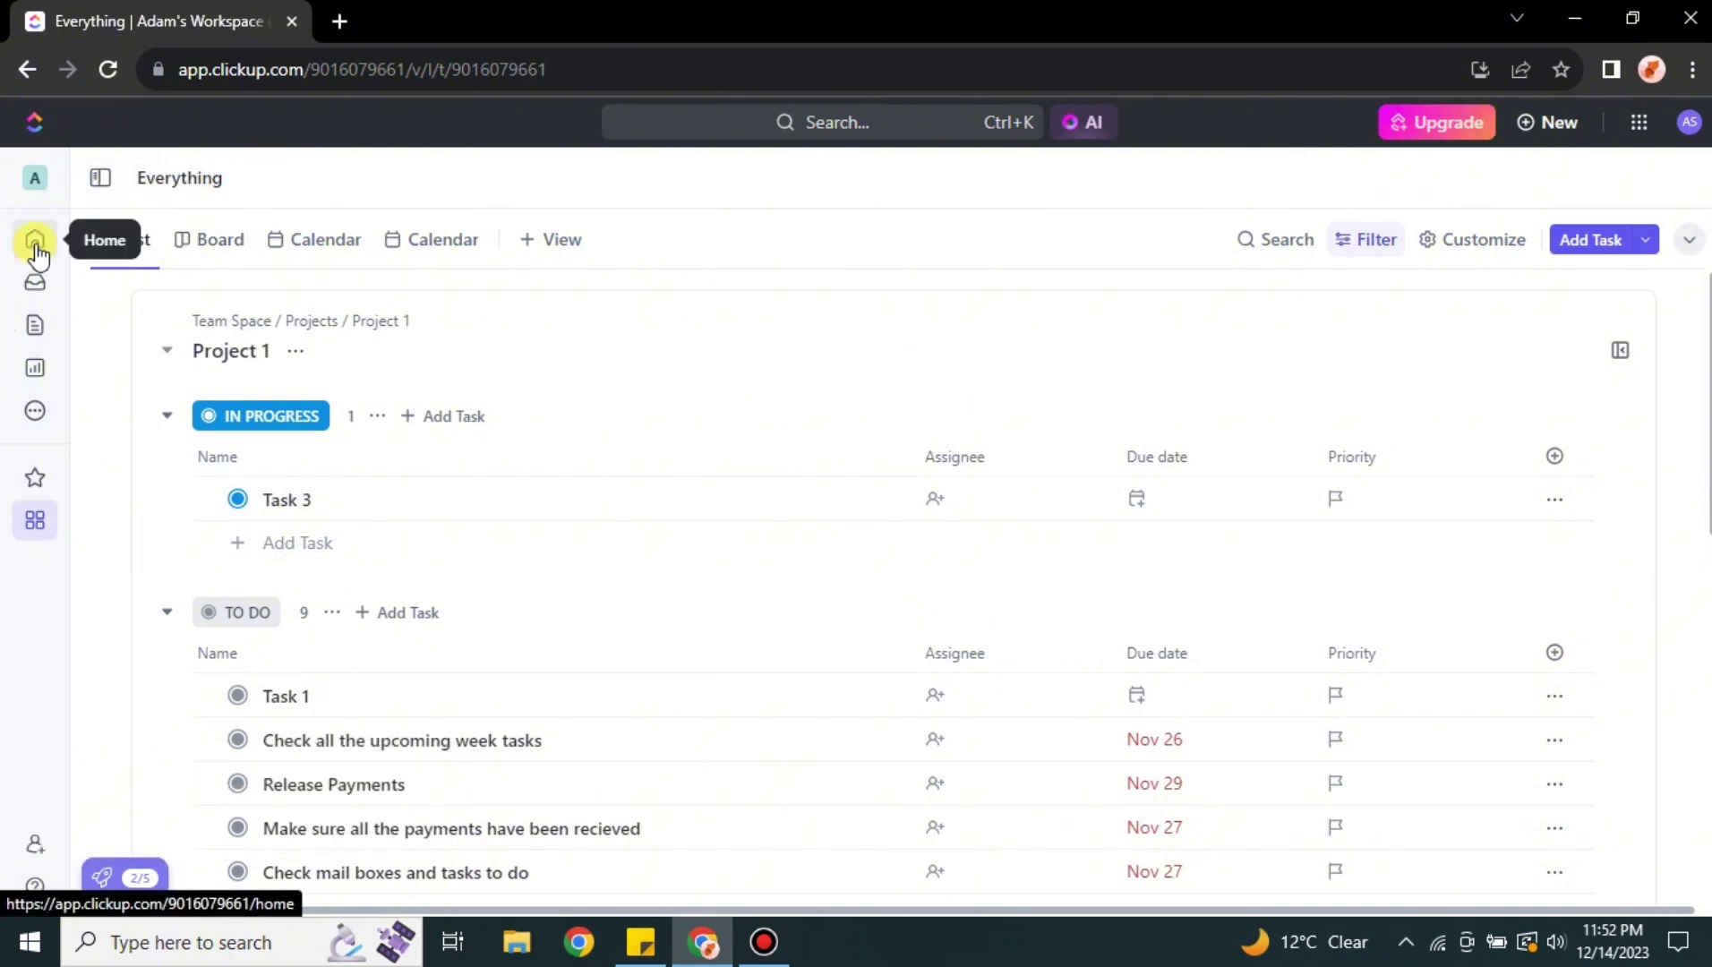
click(34, 242)
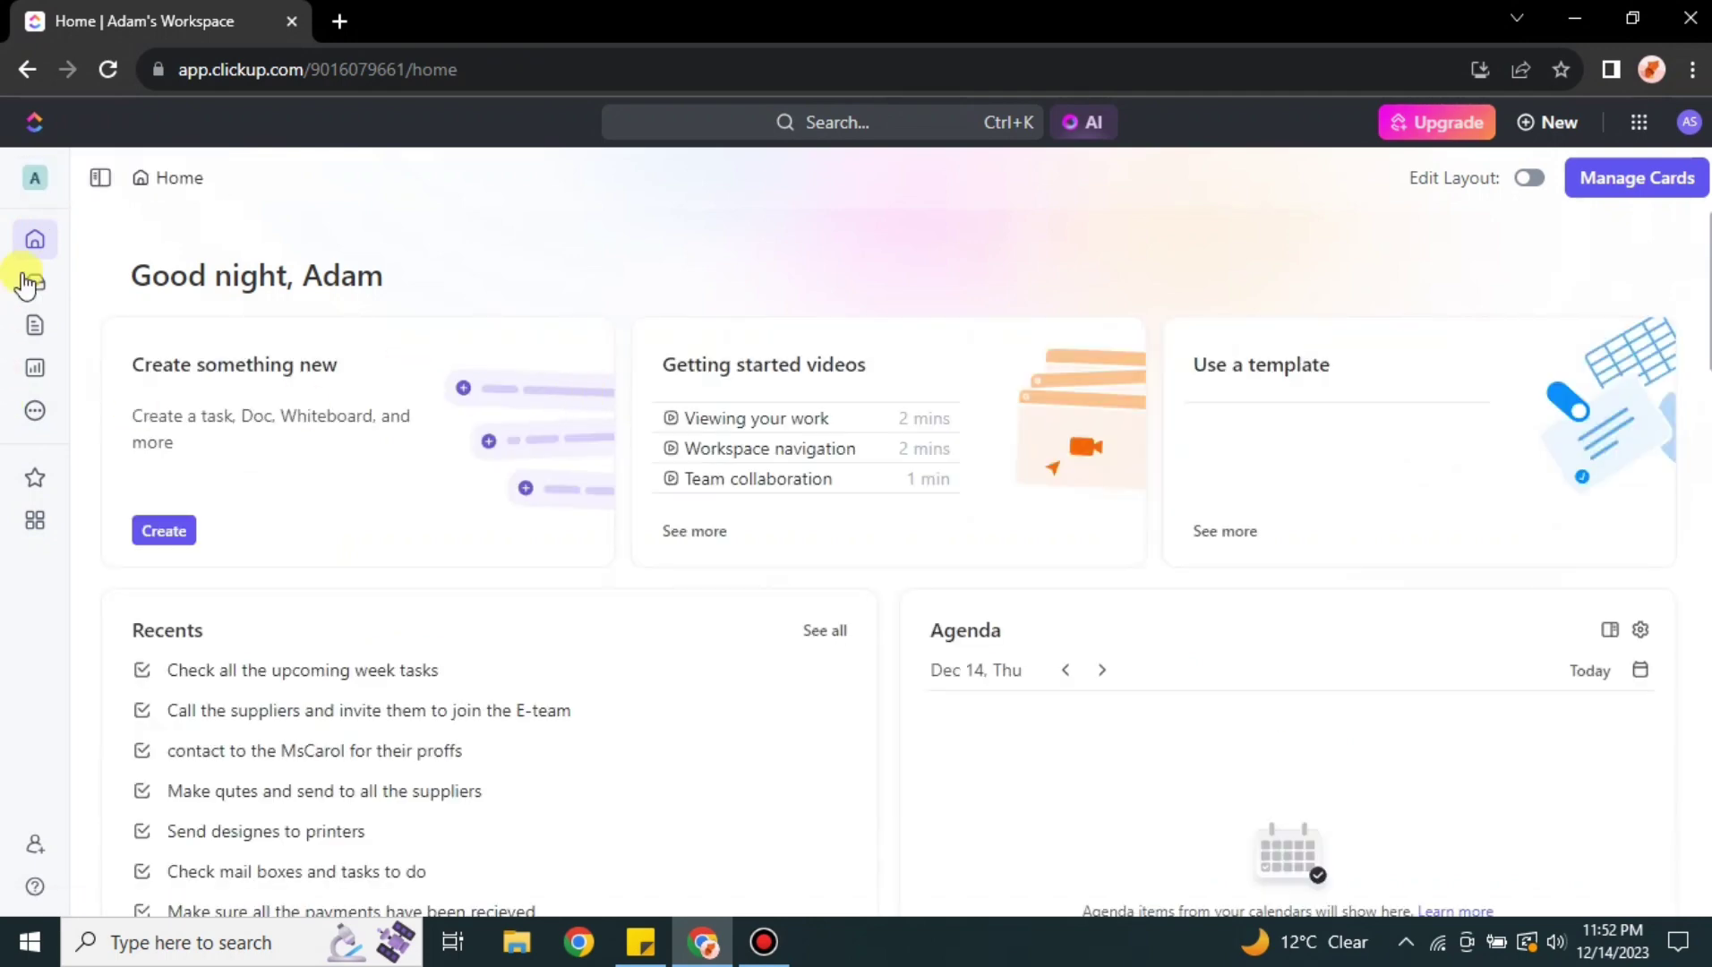
click(34, 179)
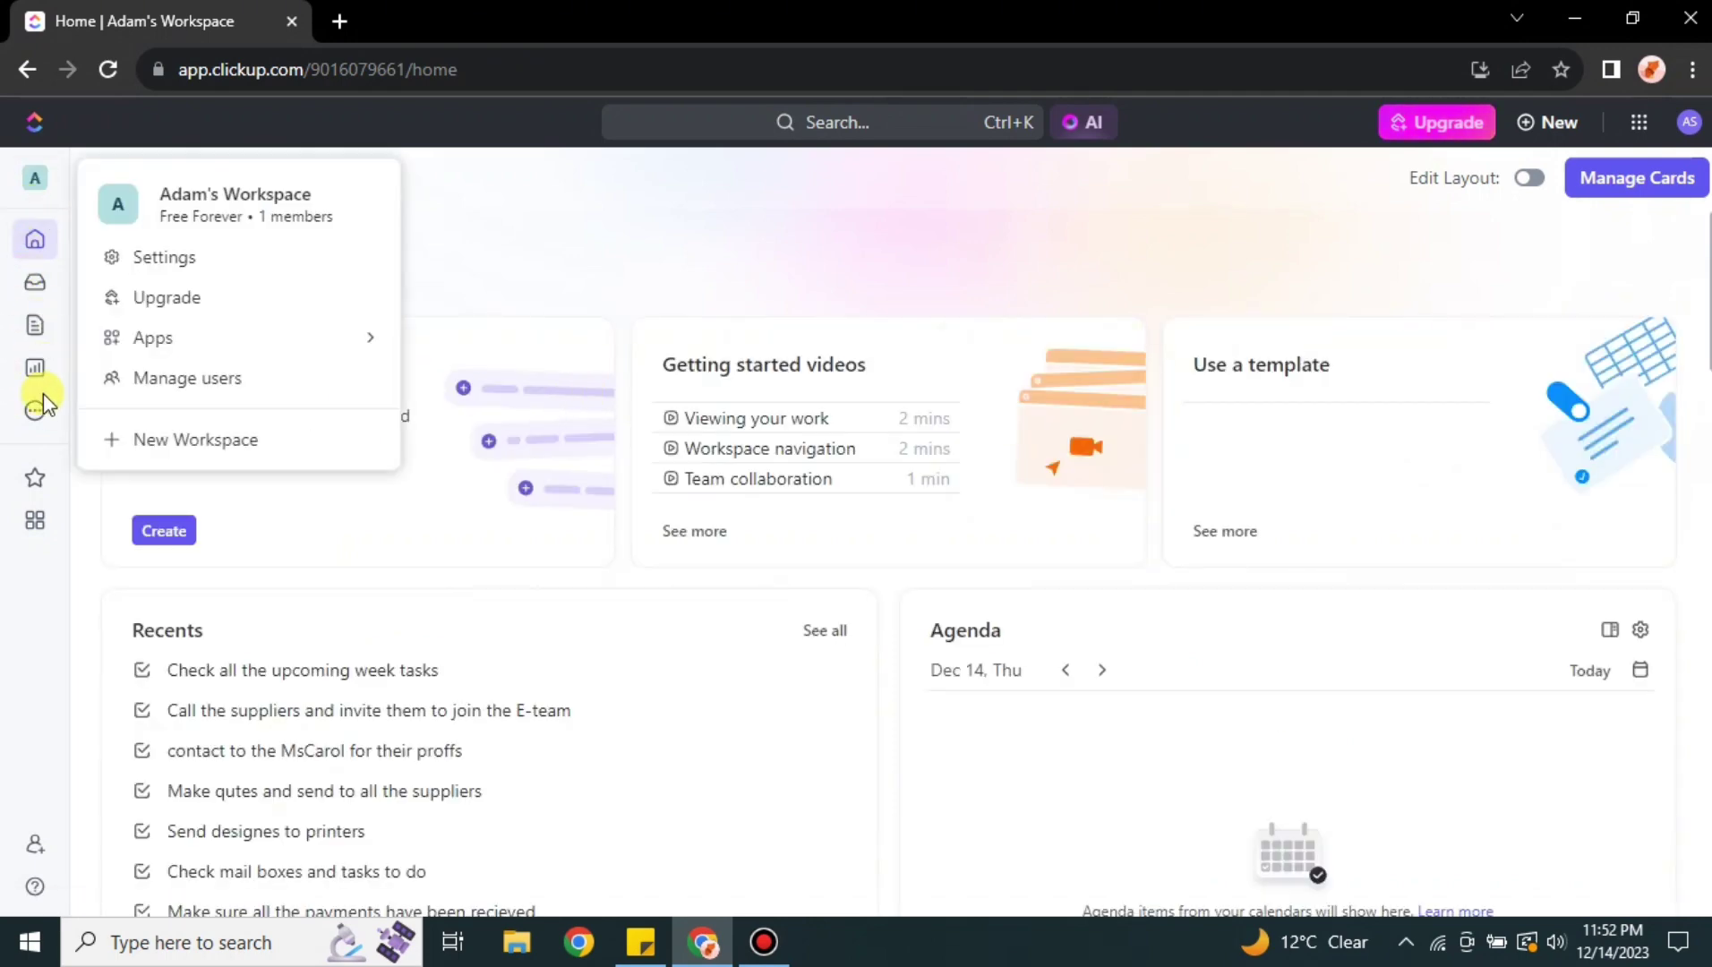
click(27, 591)
Step: Open the Everything space from the Spaces list to view Project 1's tasks
click(40, 524)
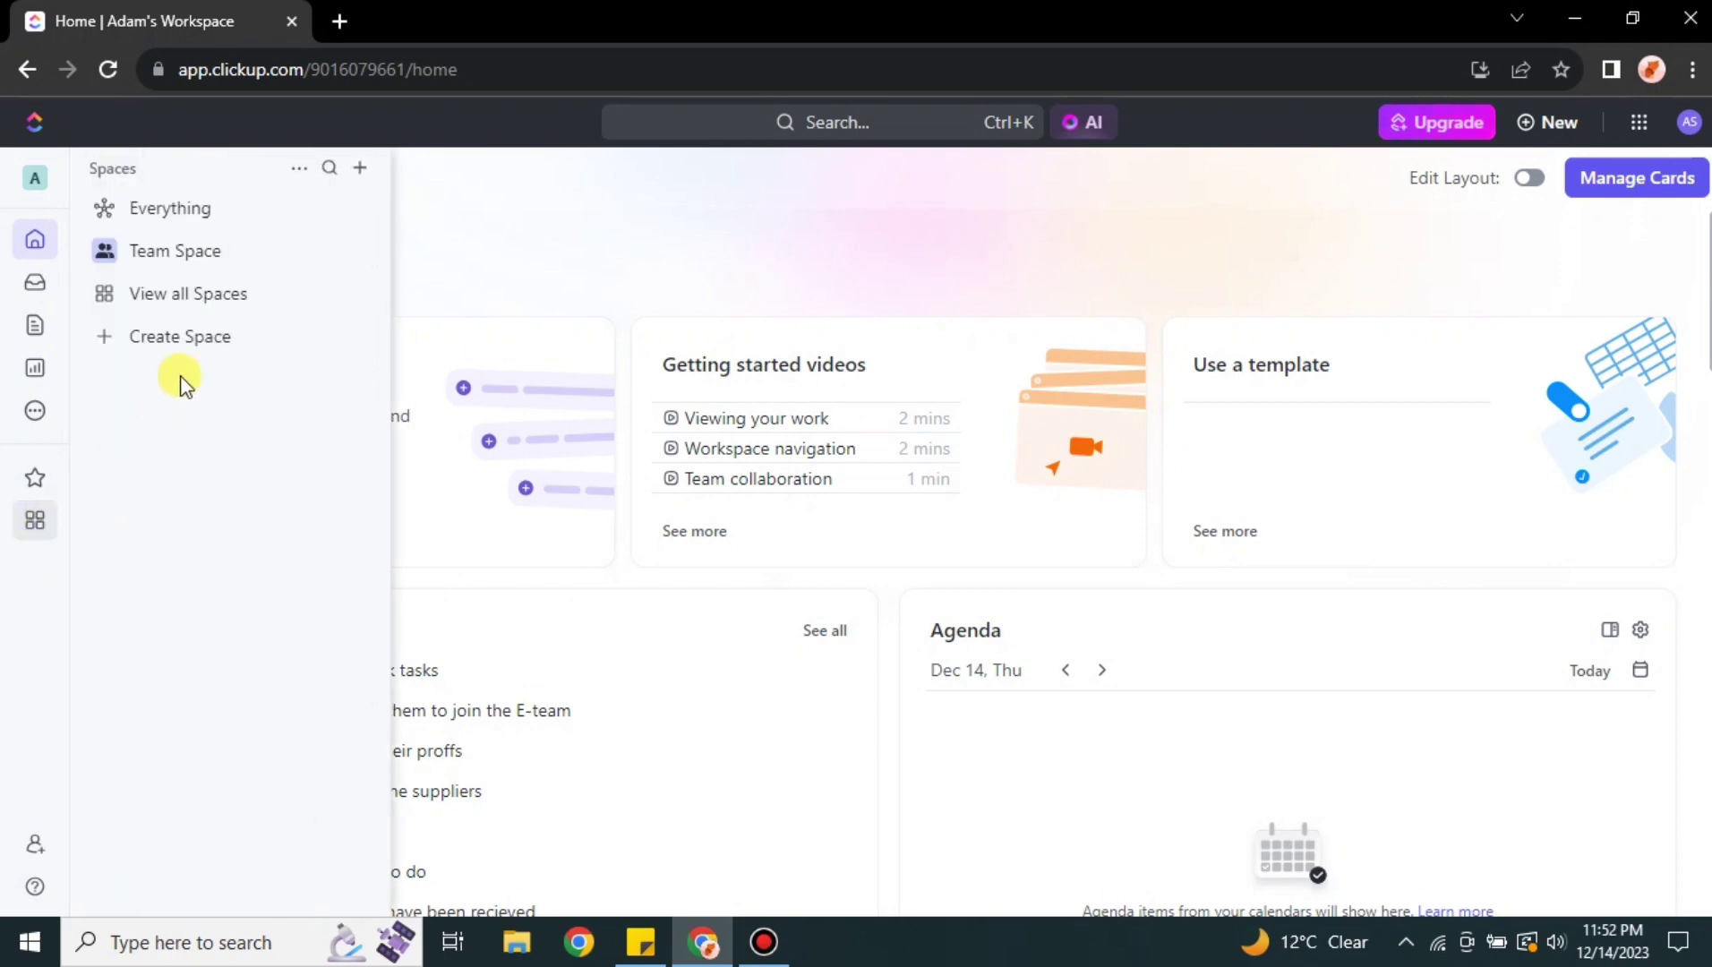
click(212, 215)
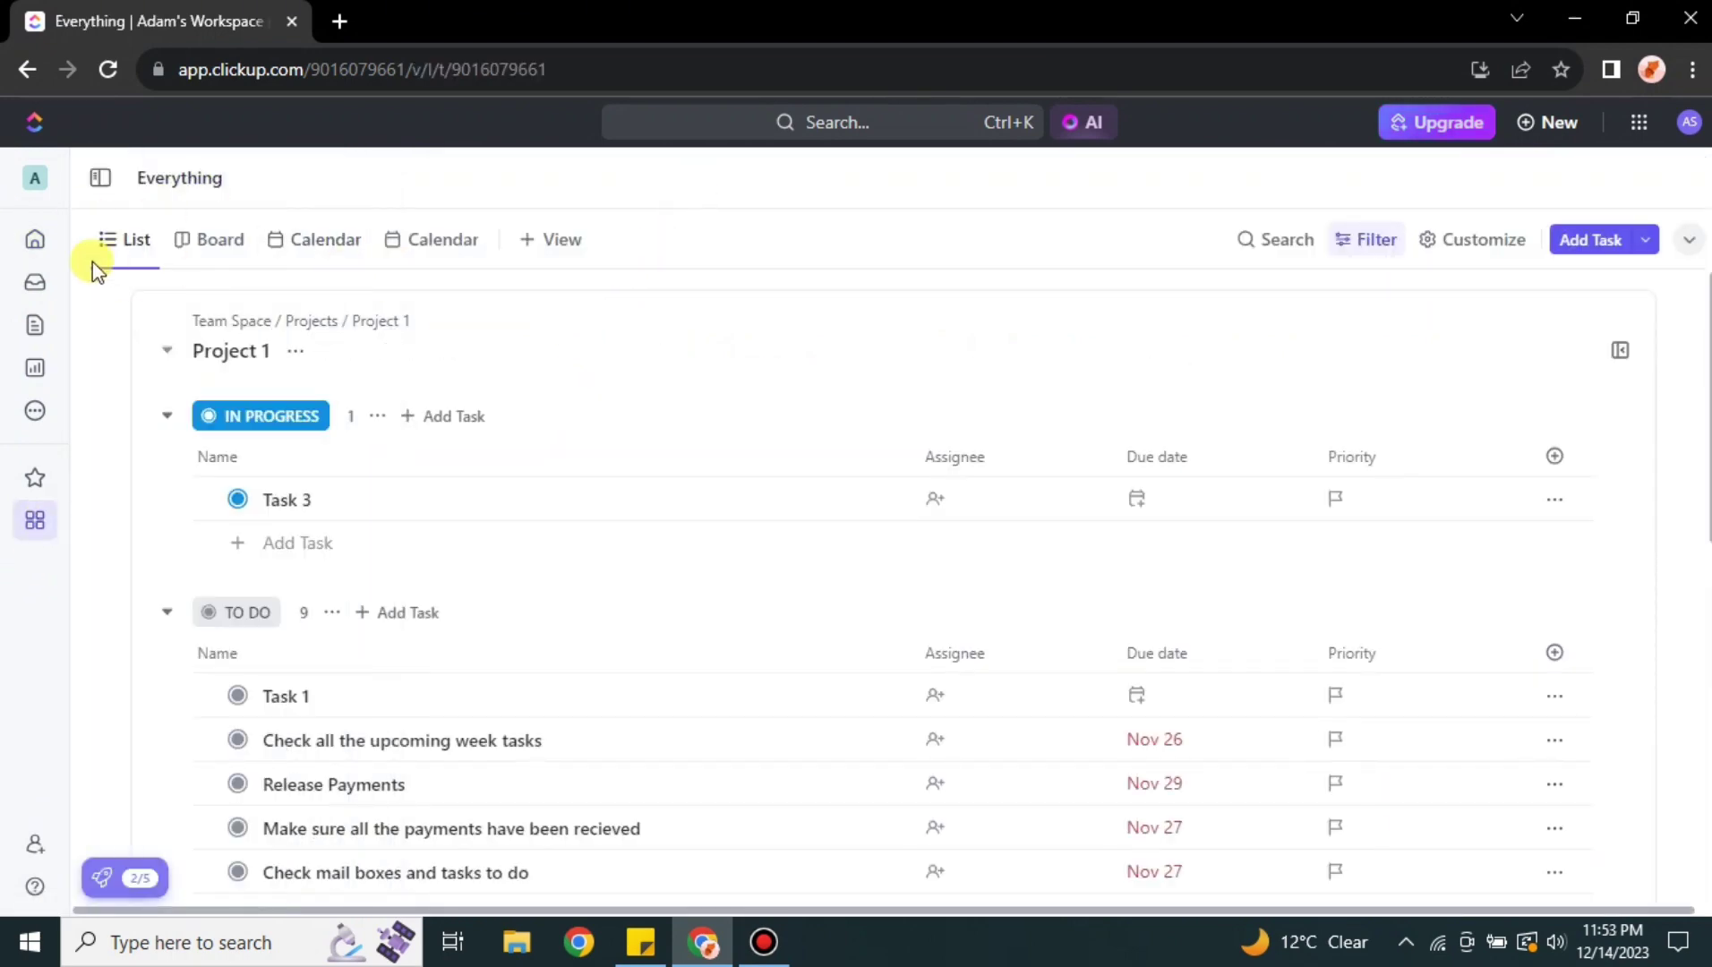
scroll(716, 654, down, 10)
scroll(615, 624, up, 10)
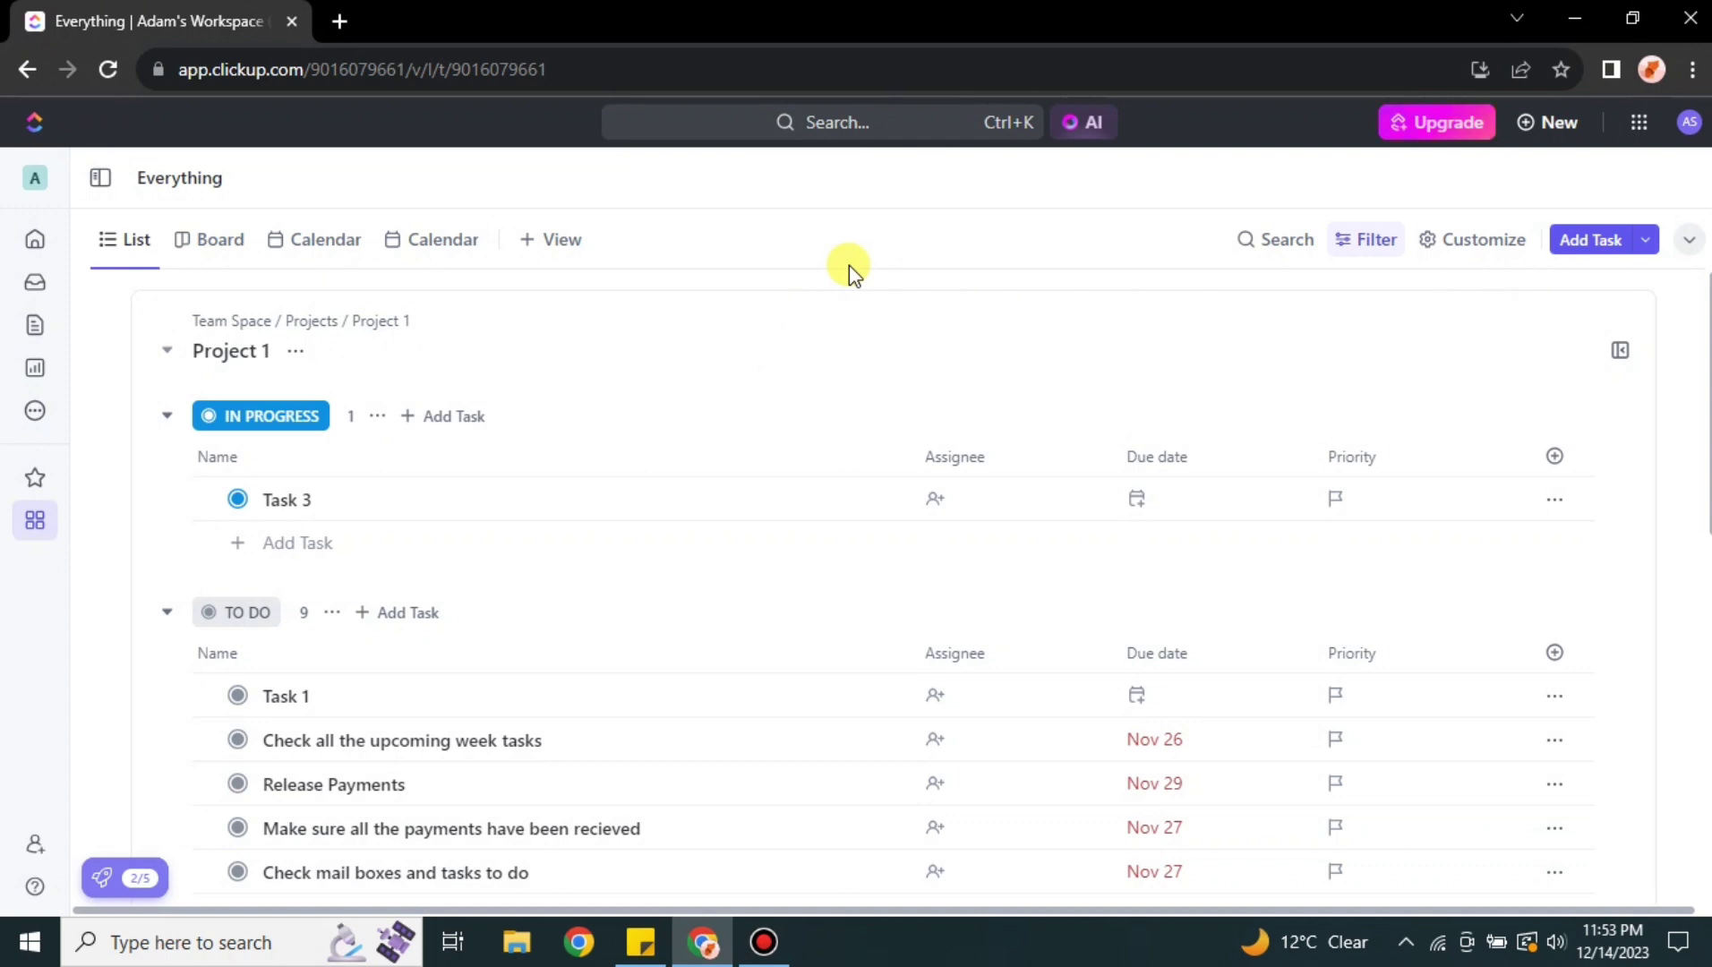
Step: Add a Calendar-type view to the Everything space, showing December 2023
click(550, 242)
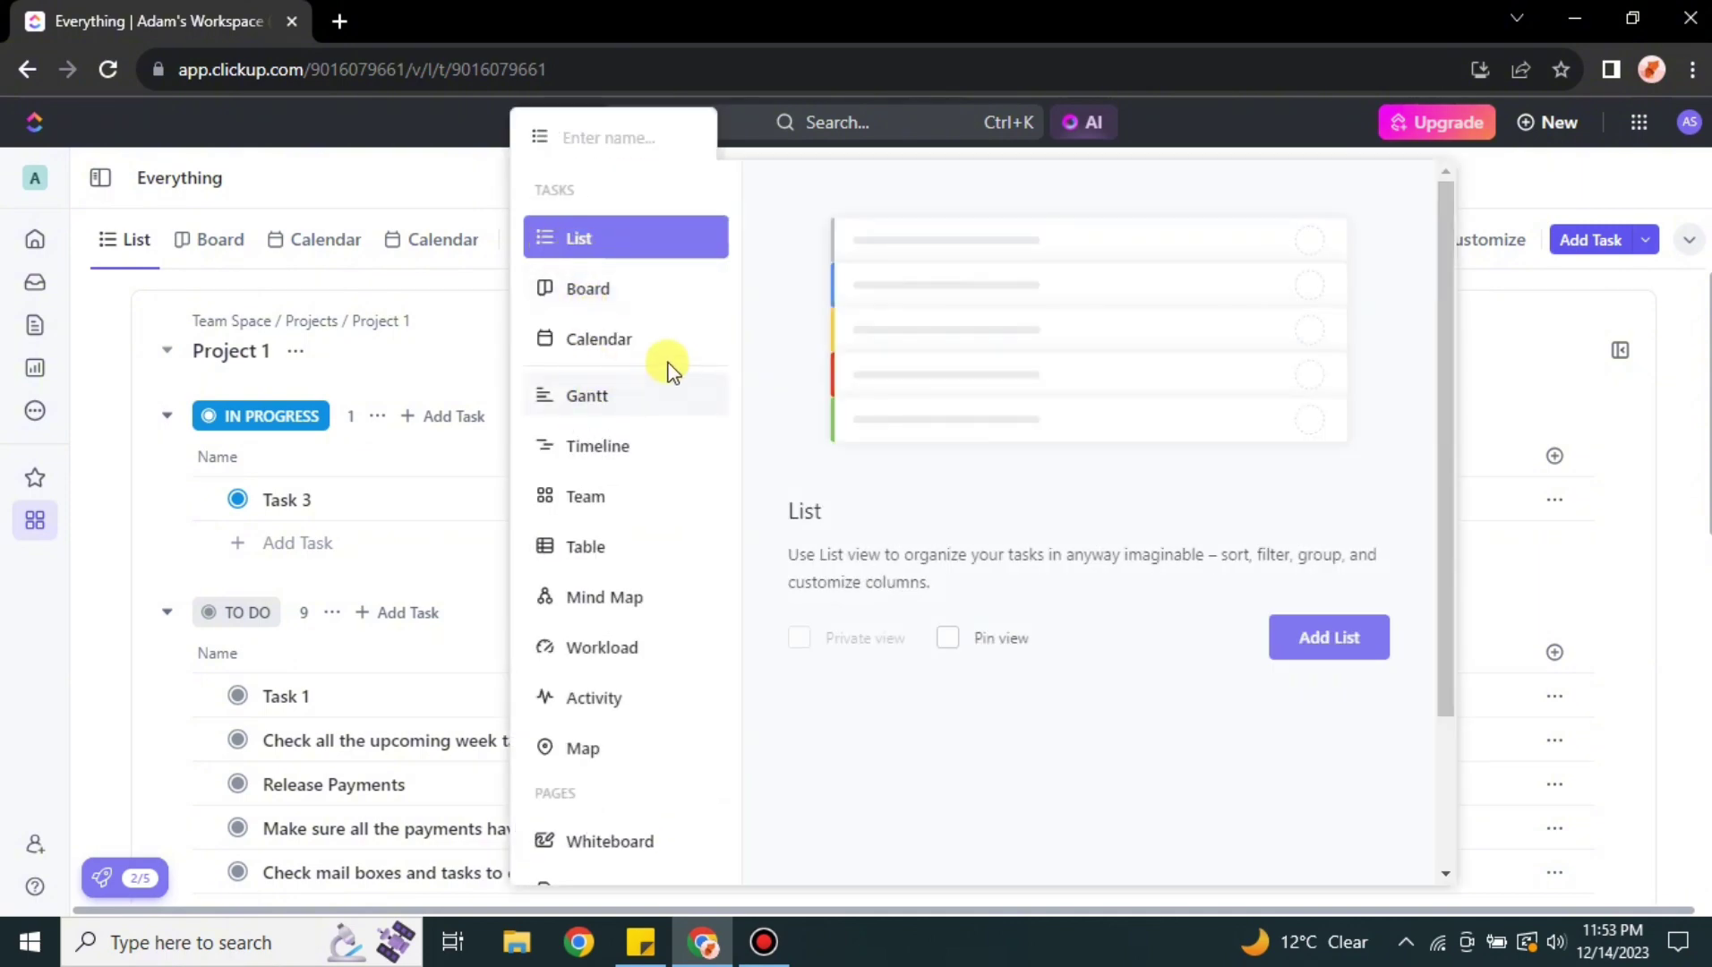
click(652, 340)
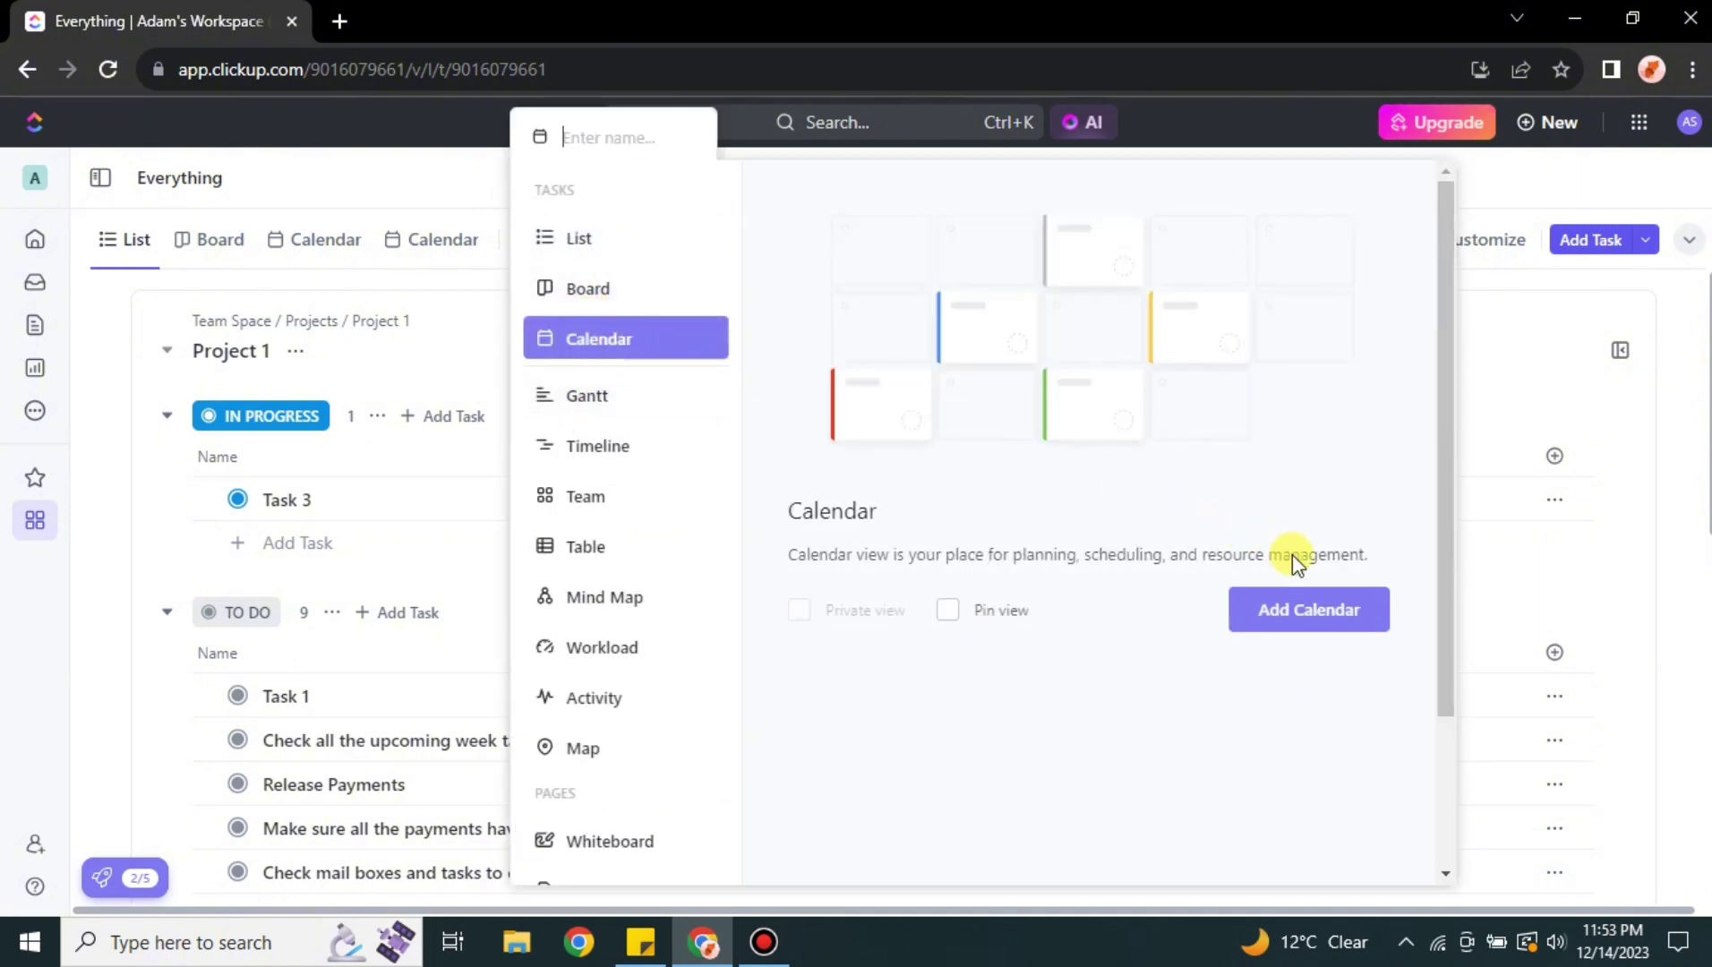
click(1329, 620)
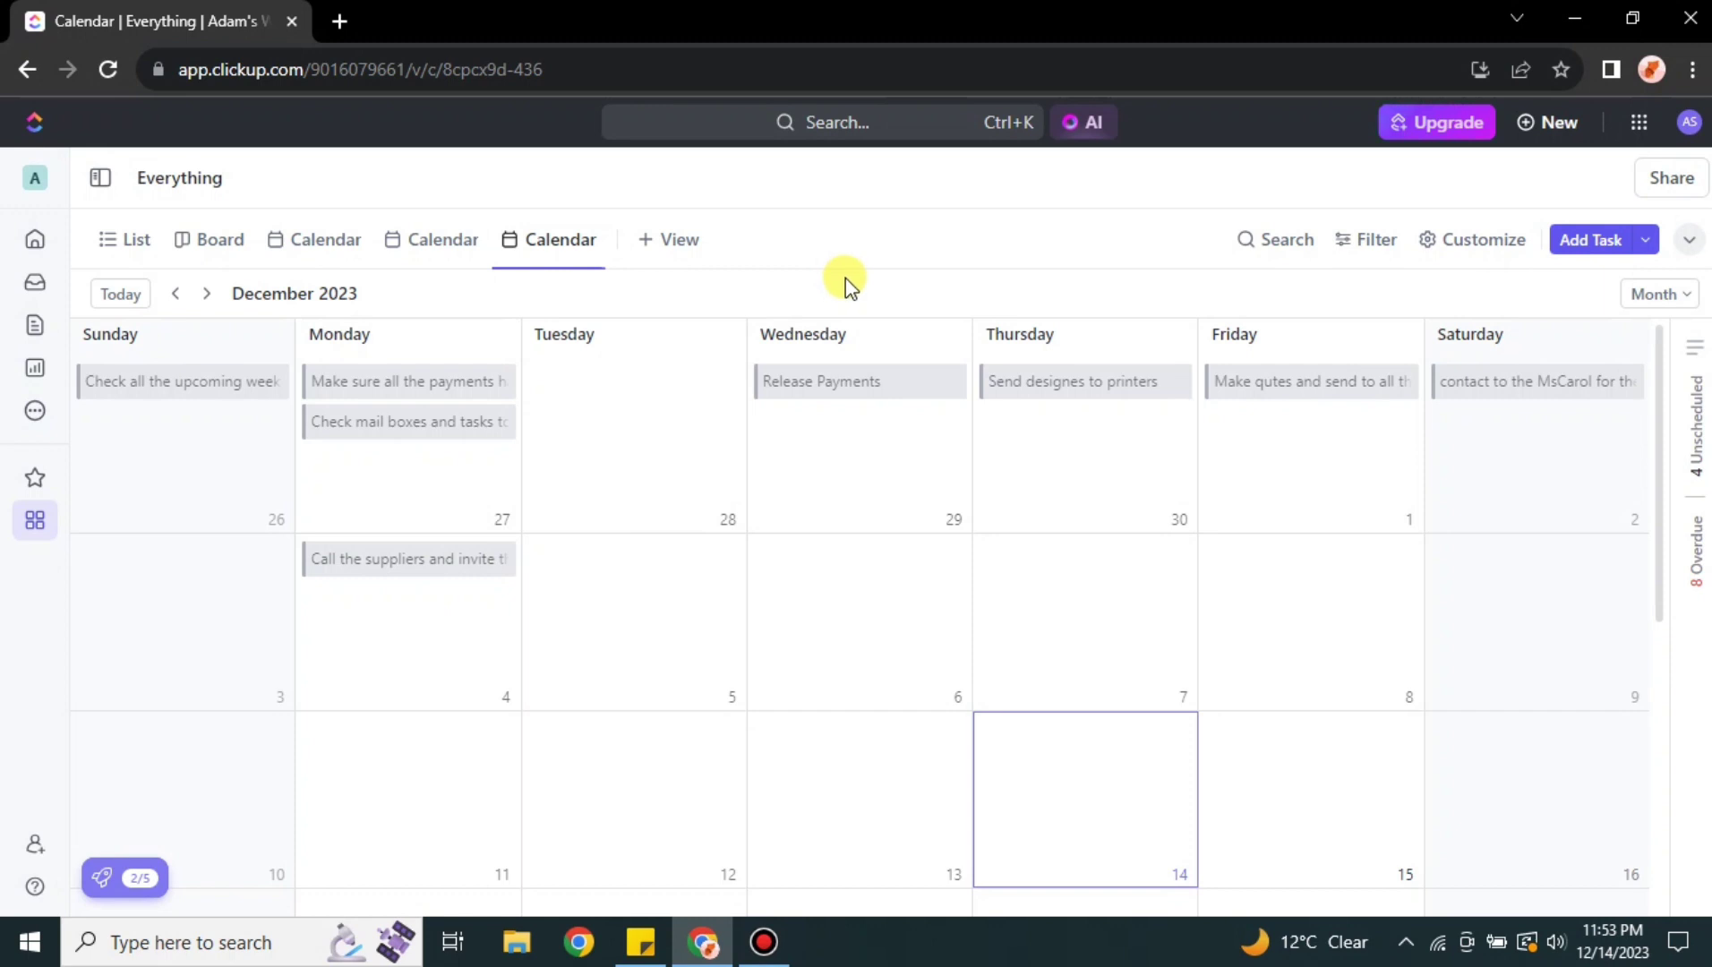
Step: Set the Sunday 26 task 'Check all the upcoming week tasks' to COMPLETE and close it
mouse_move(273, 519)
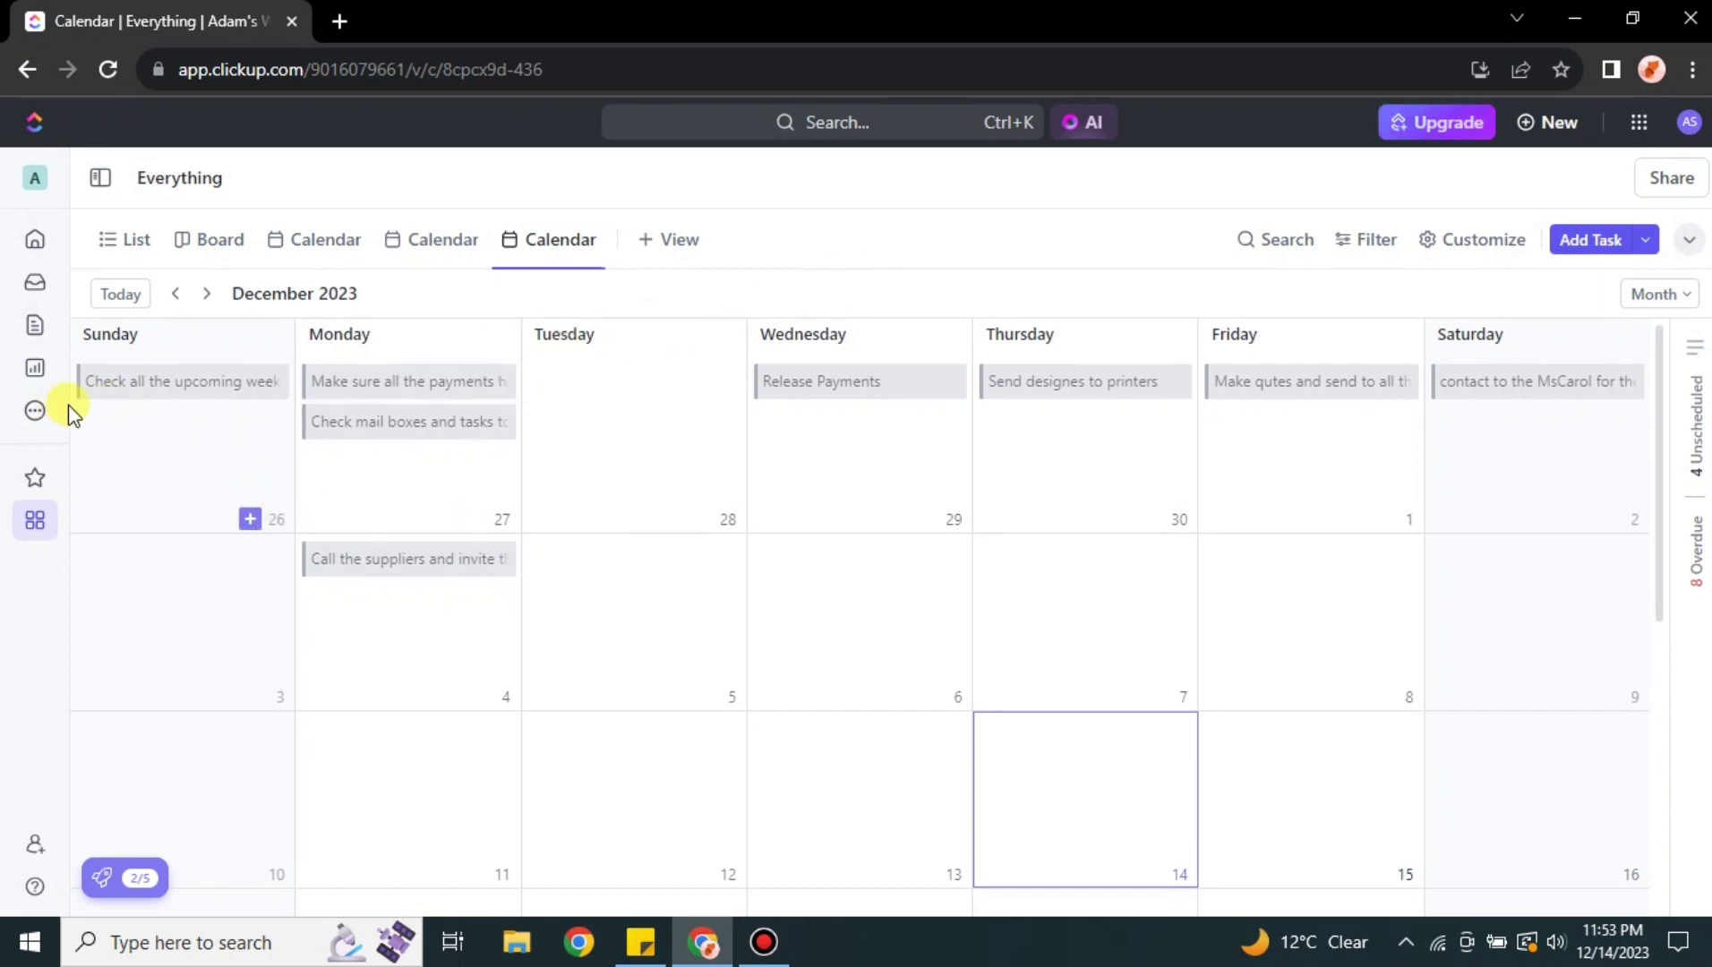
mouse_move(522, 528)
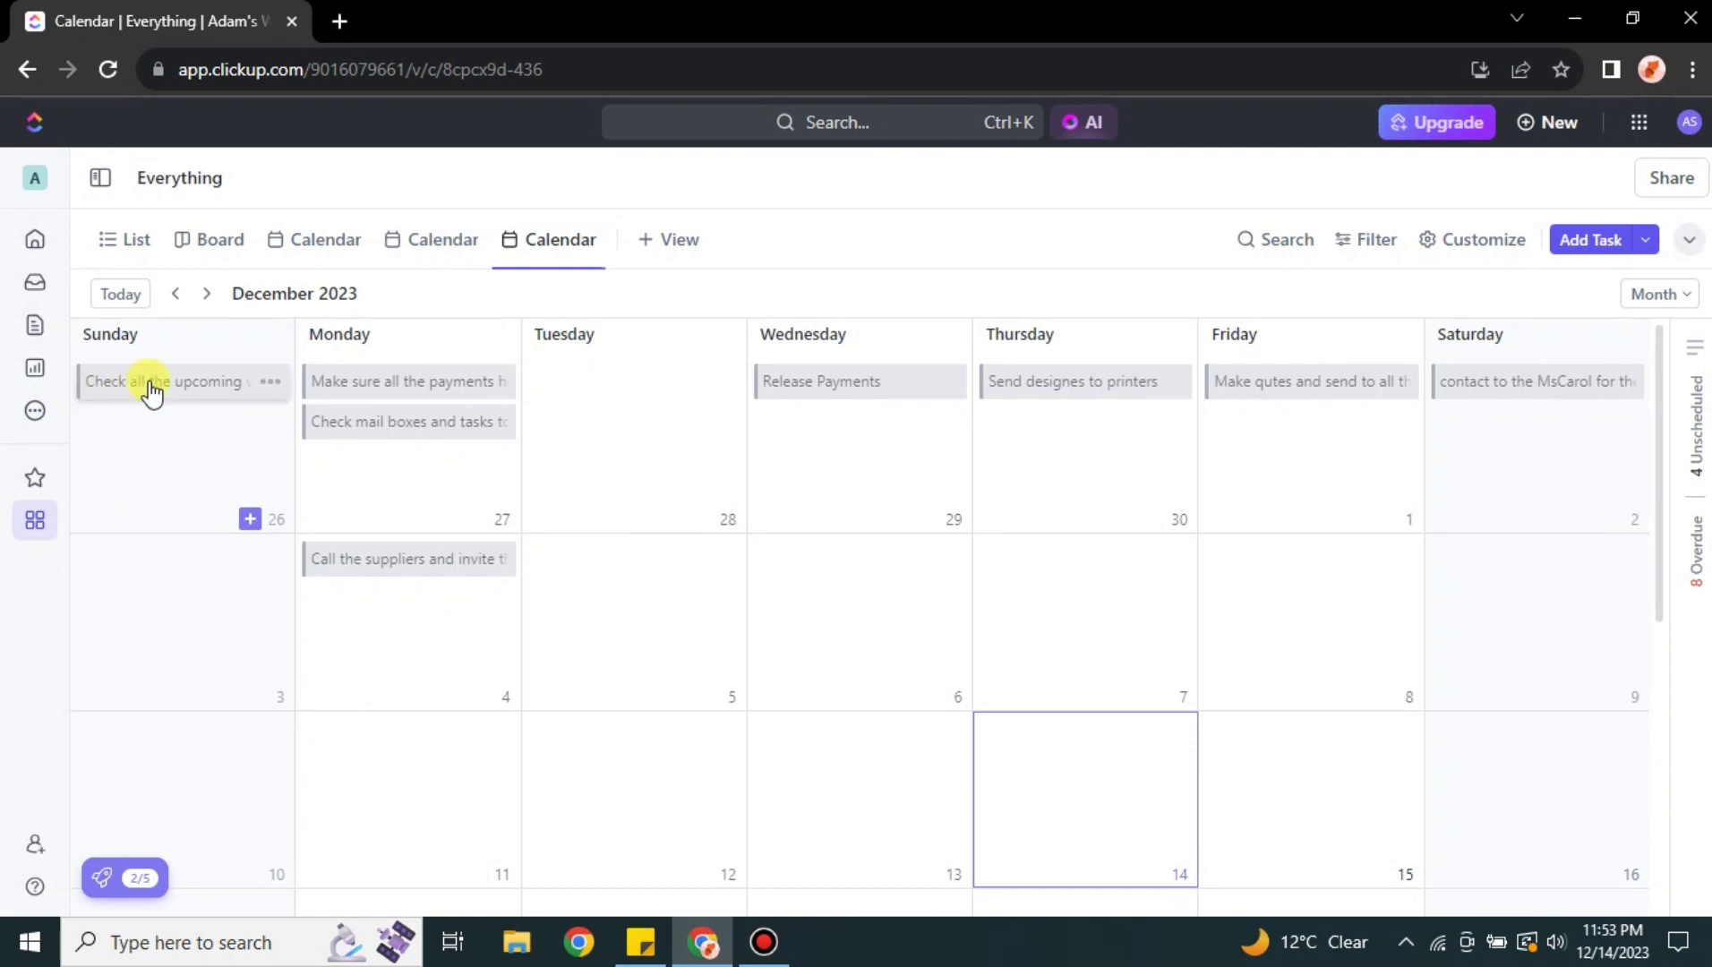
click(192, 400)
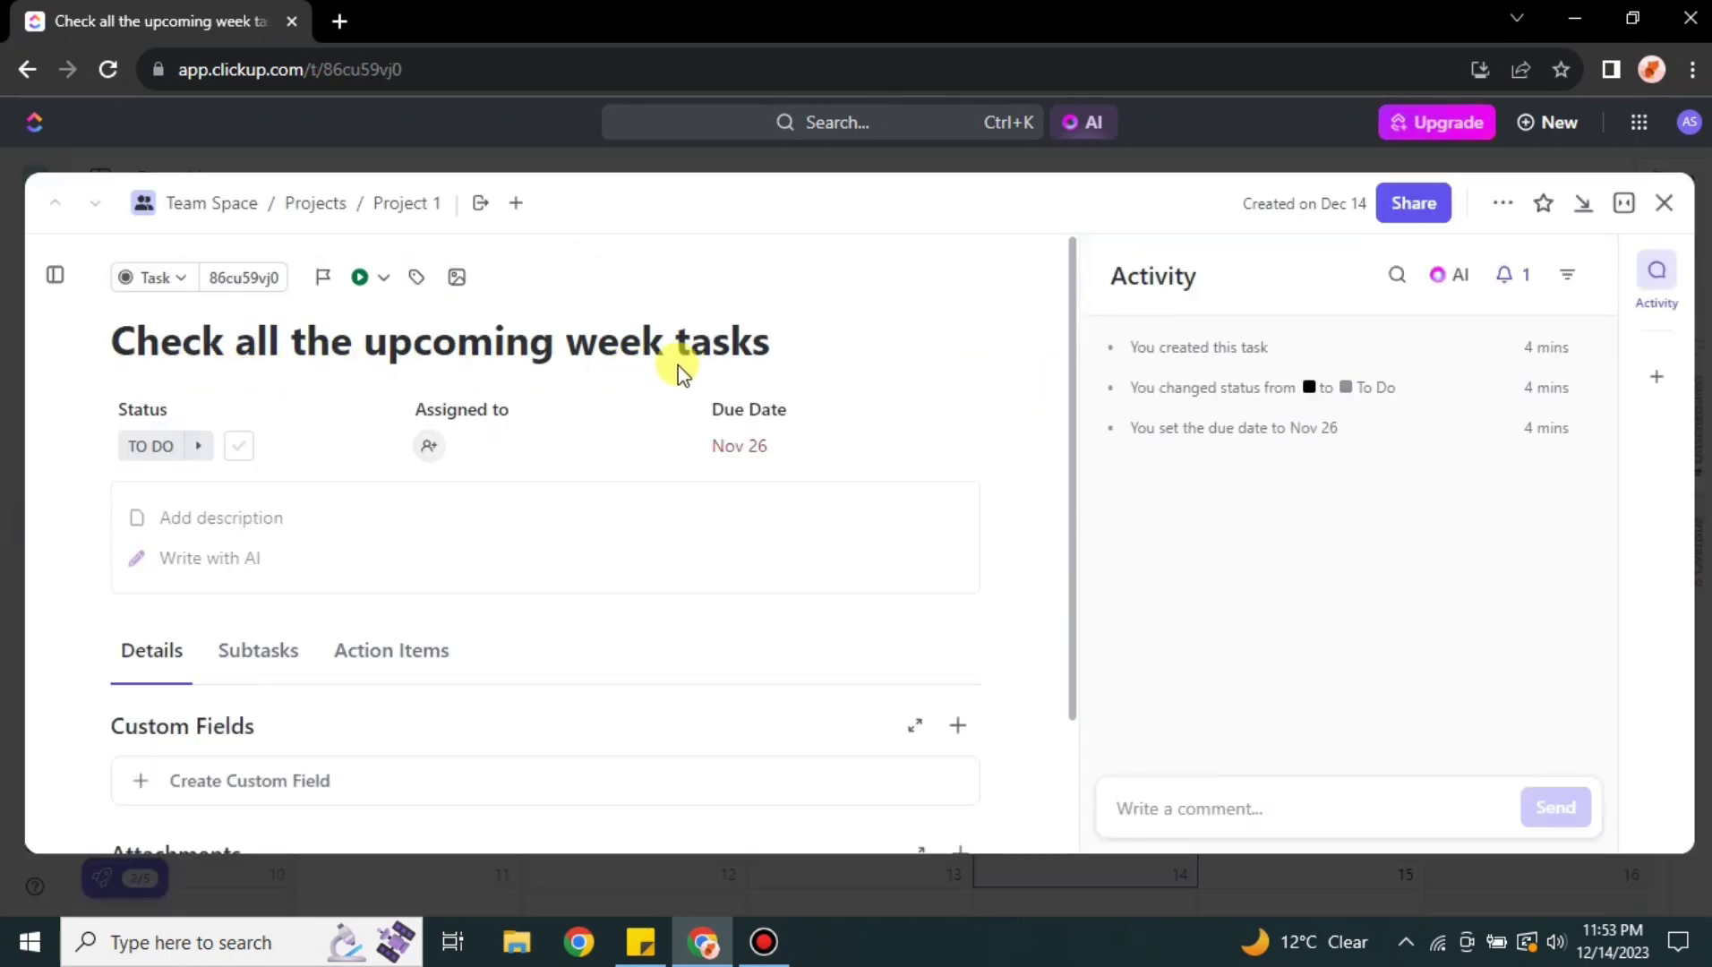
click(1667, 204)
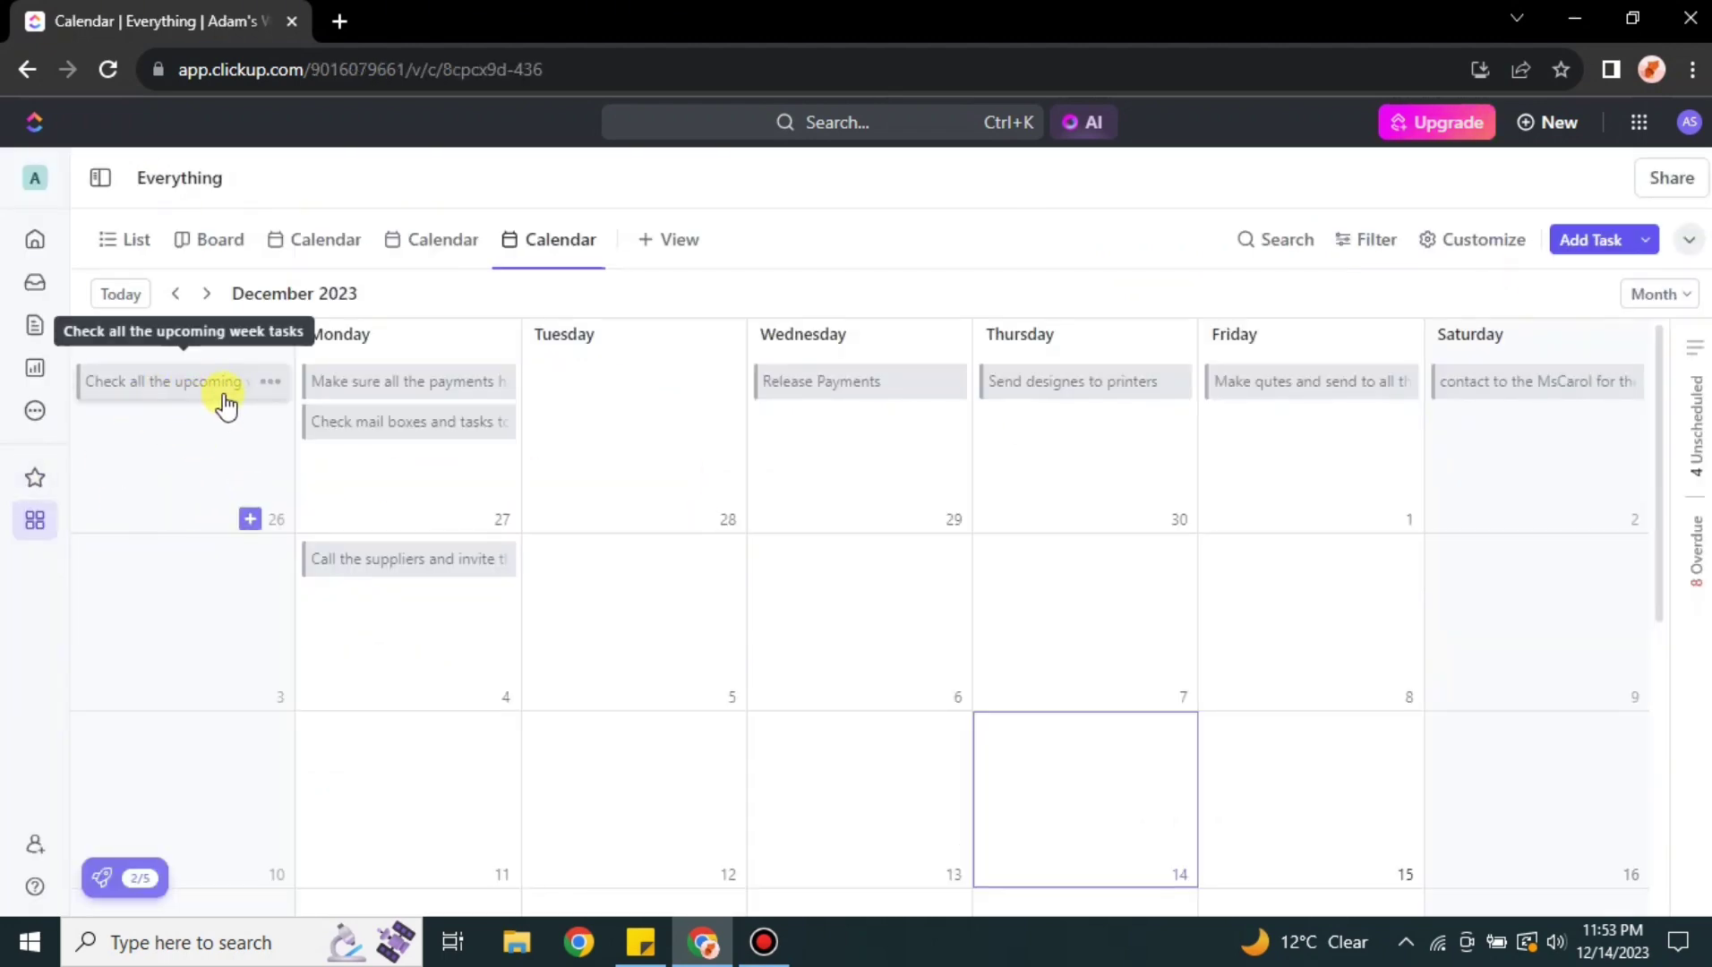
click(207, 399)
click(237, 446)
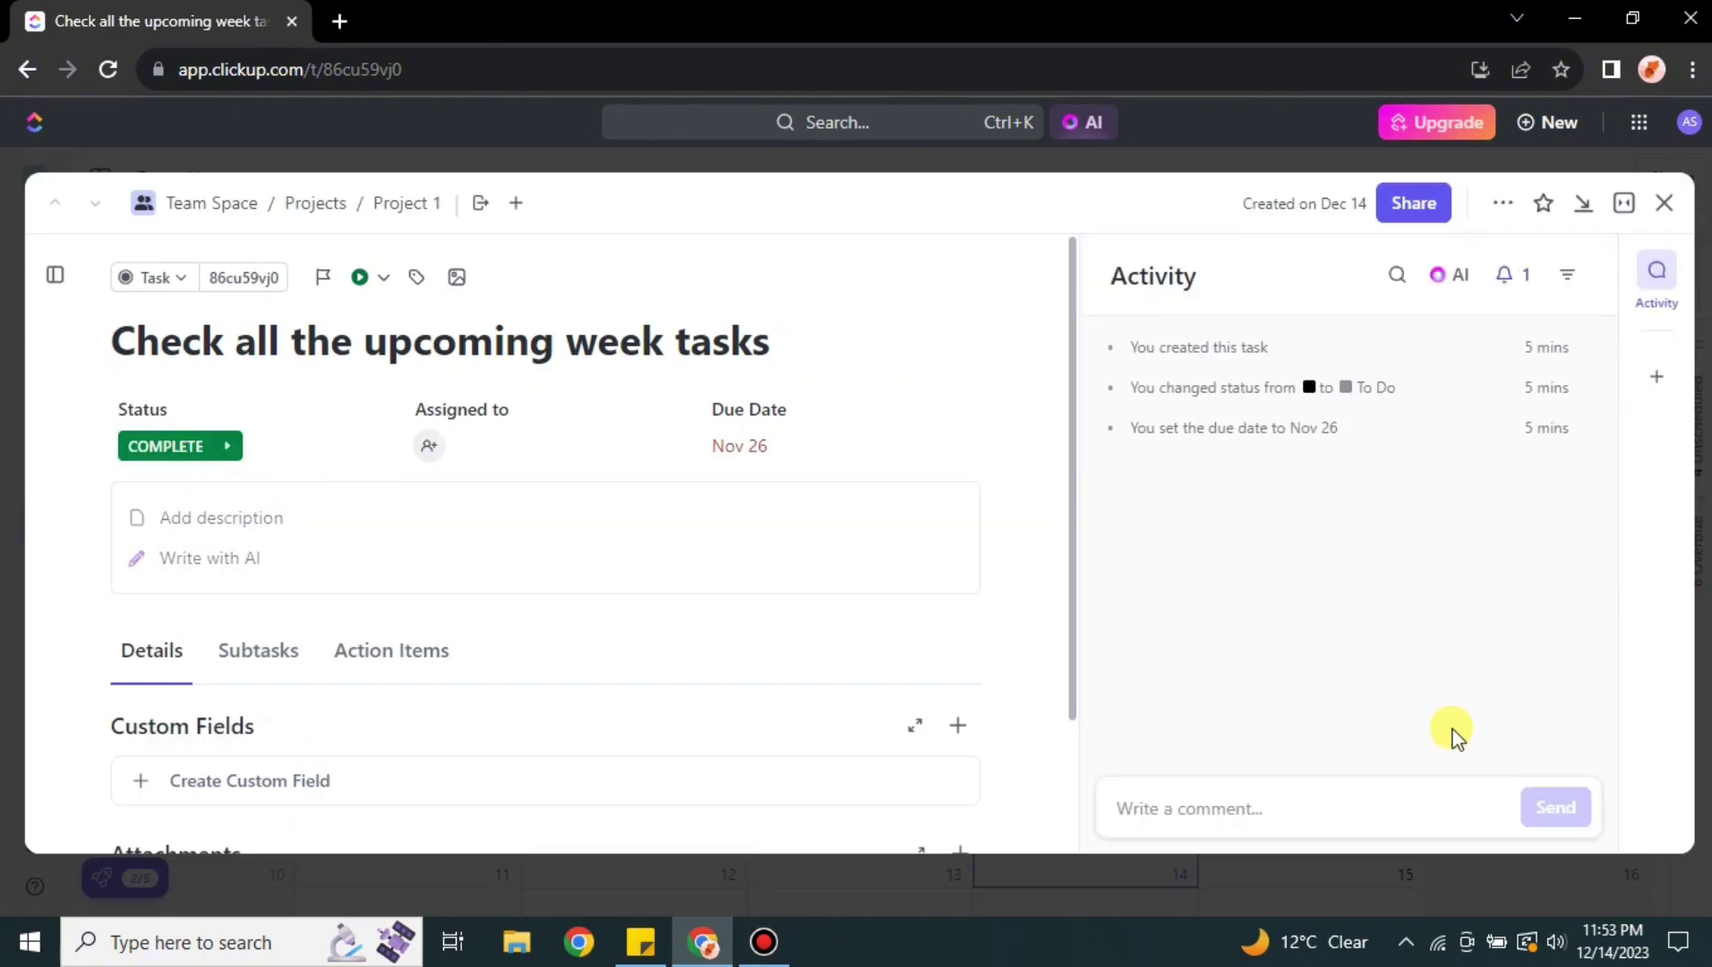
click(1664, 202)
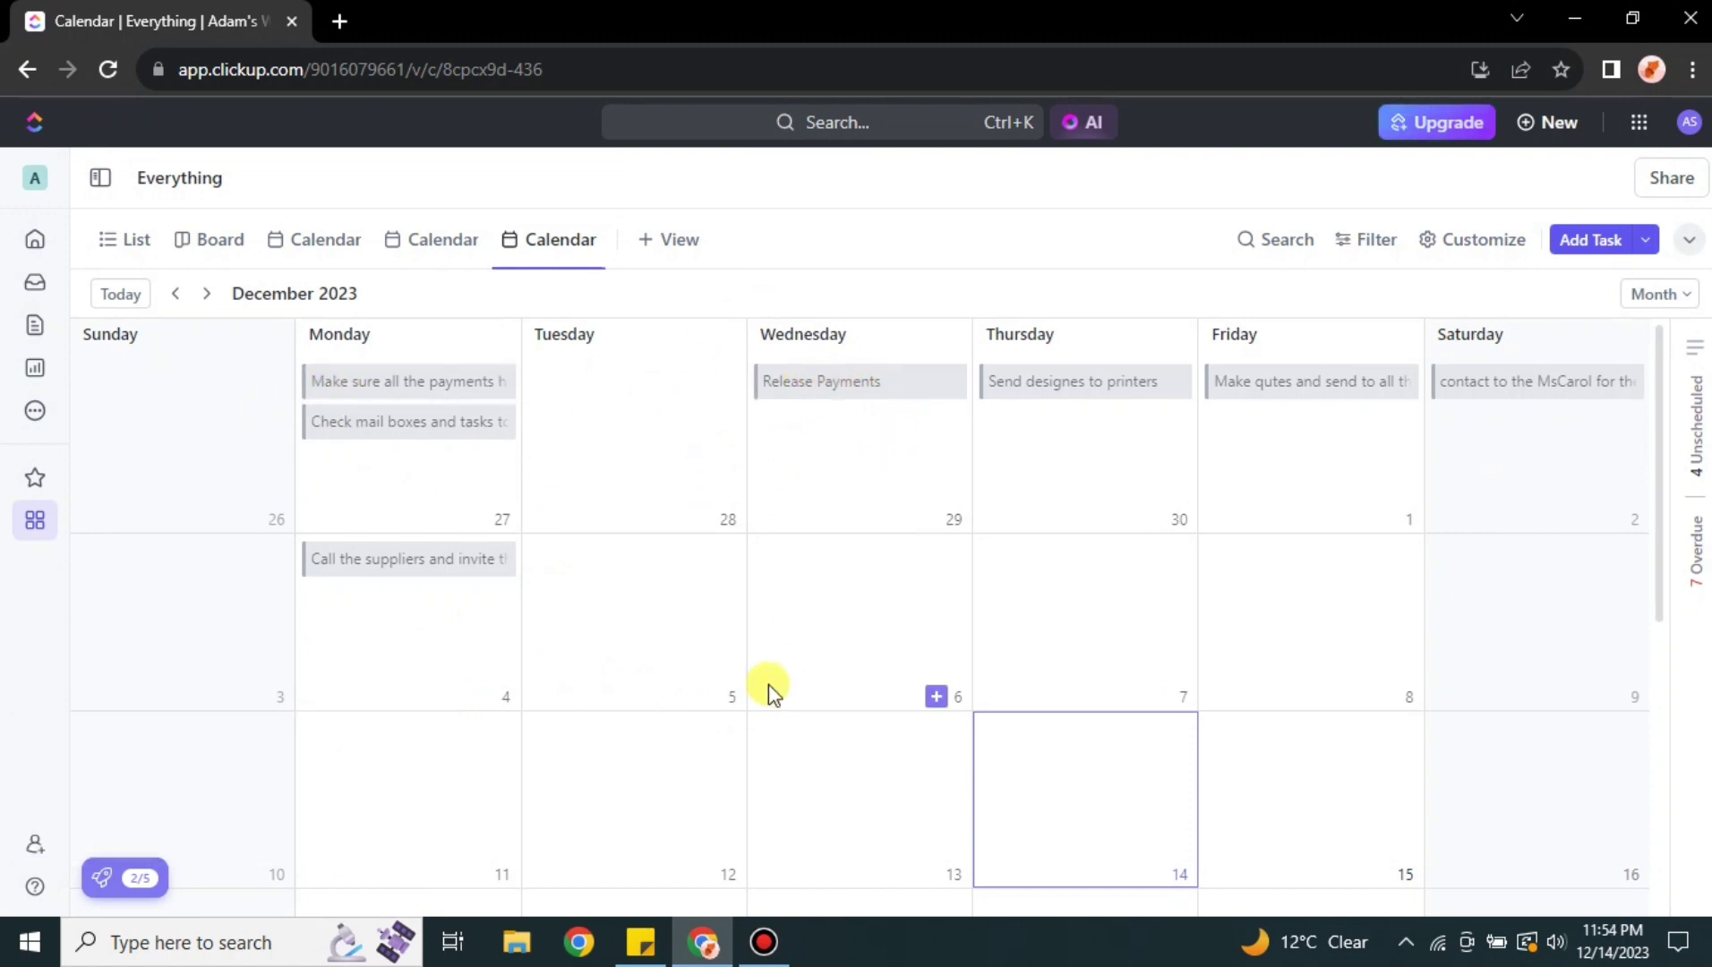
Step: Start a new task on Wednesday Dec 6 about delivering all the files to the recipient
scroll(676, 489, down, 3)
scroll(765, 492, up, 1)
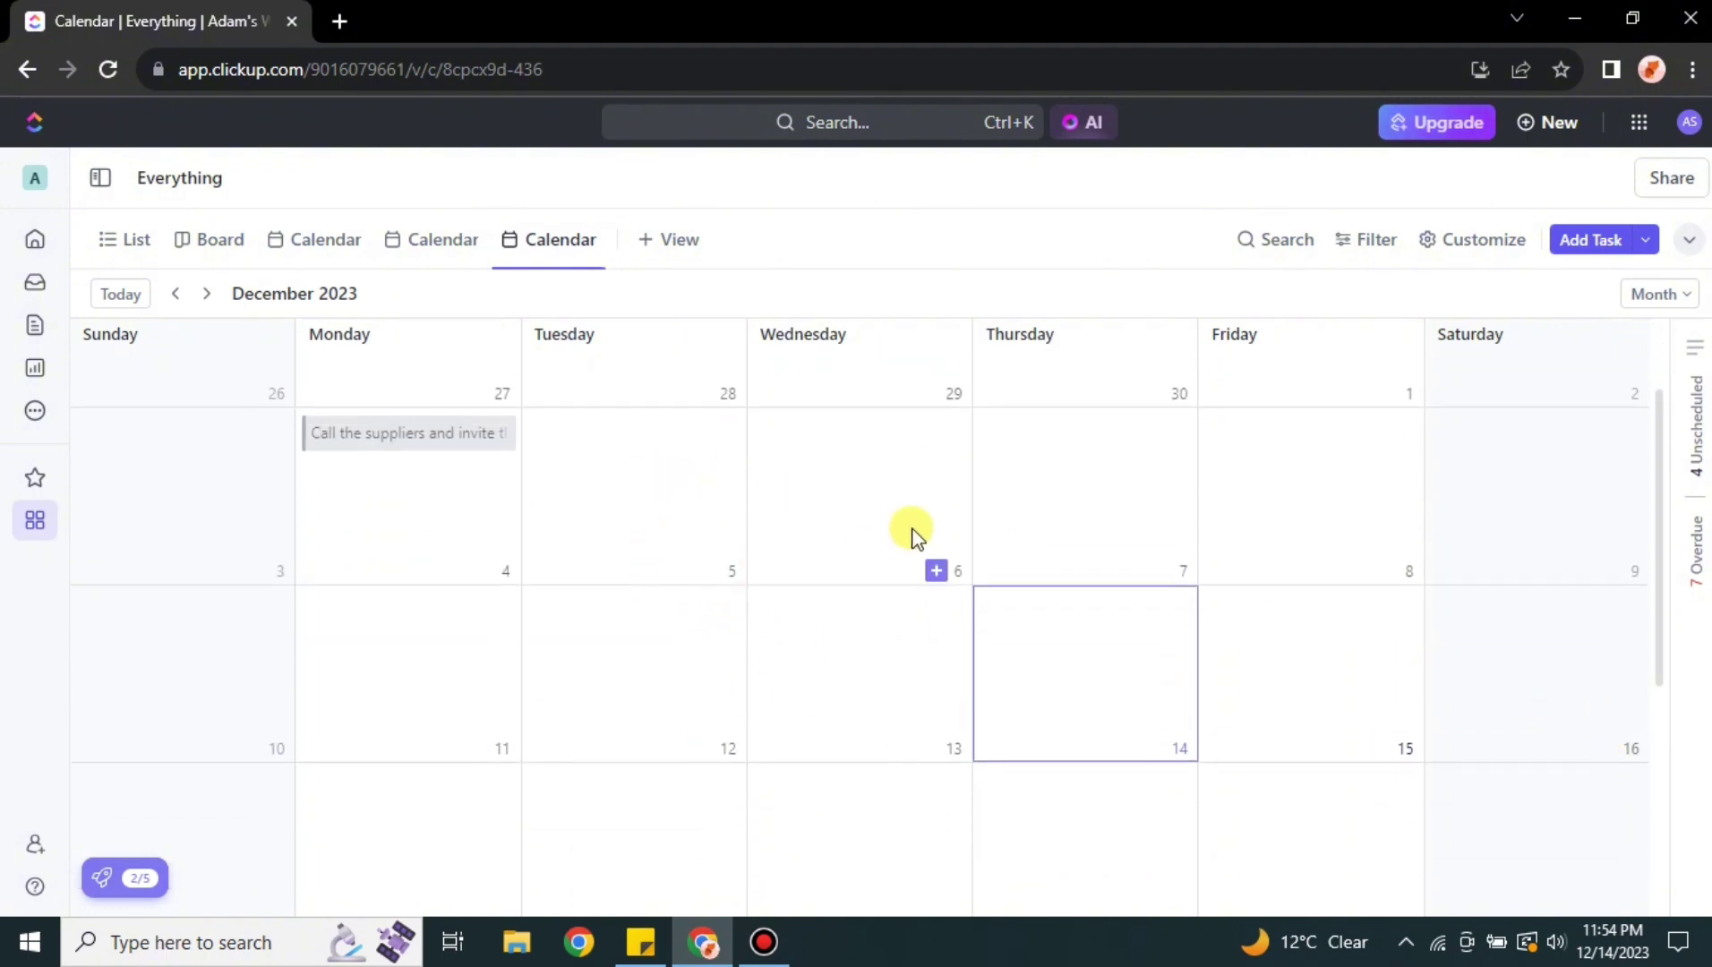
click(936, 570)
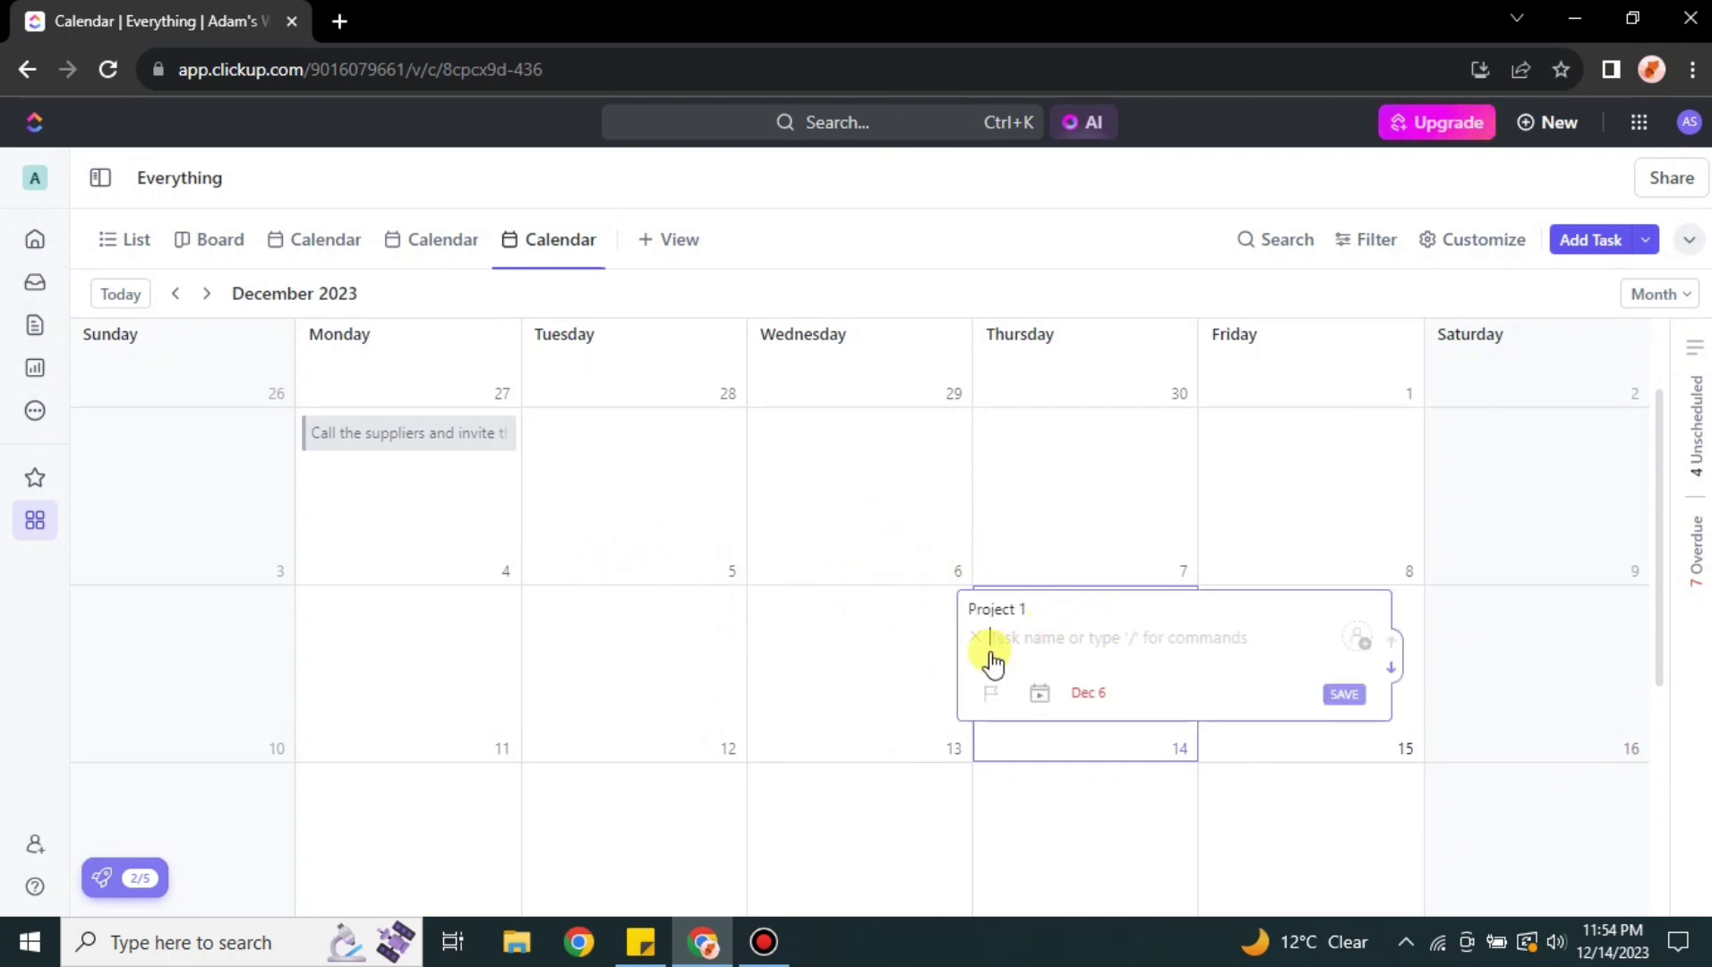
click(1059, 640)
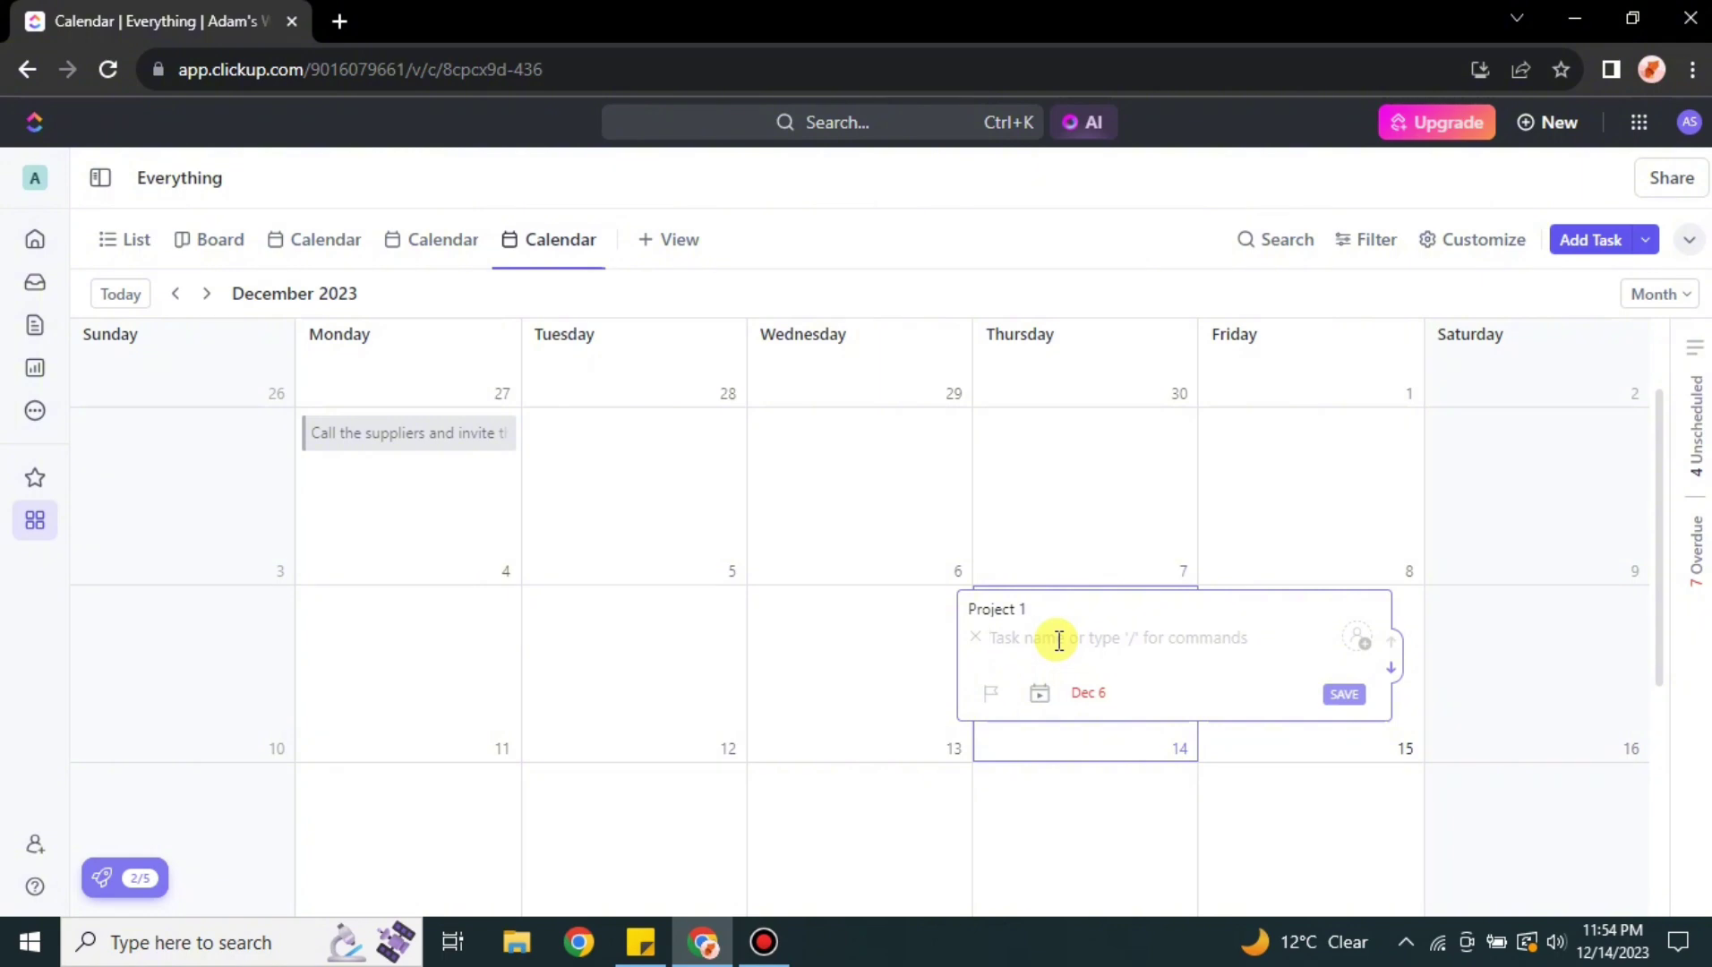
text(Deliver all the files to the)
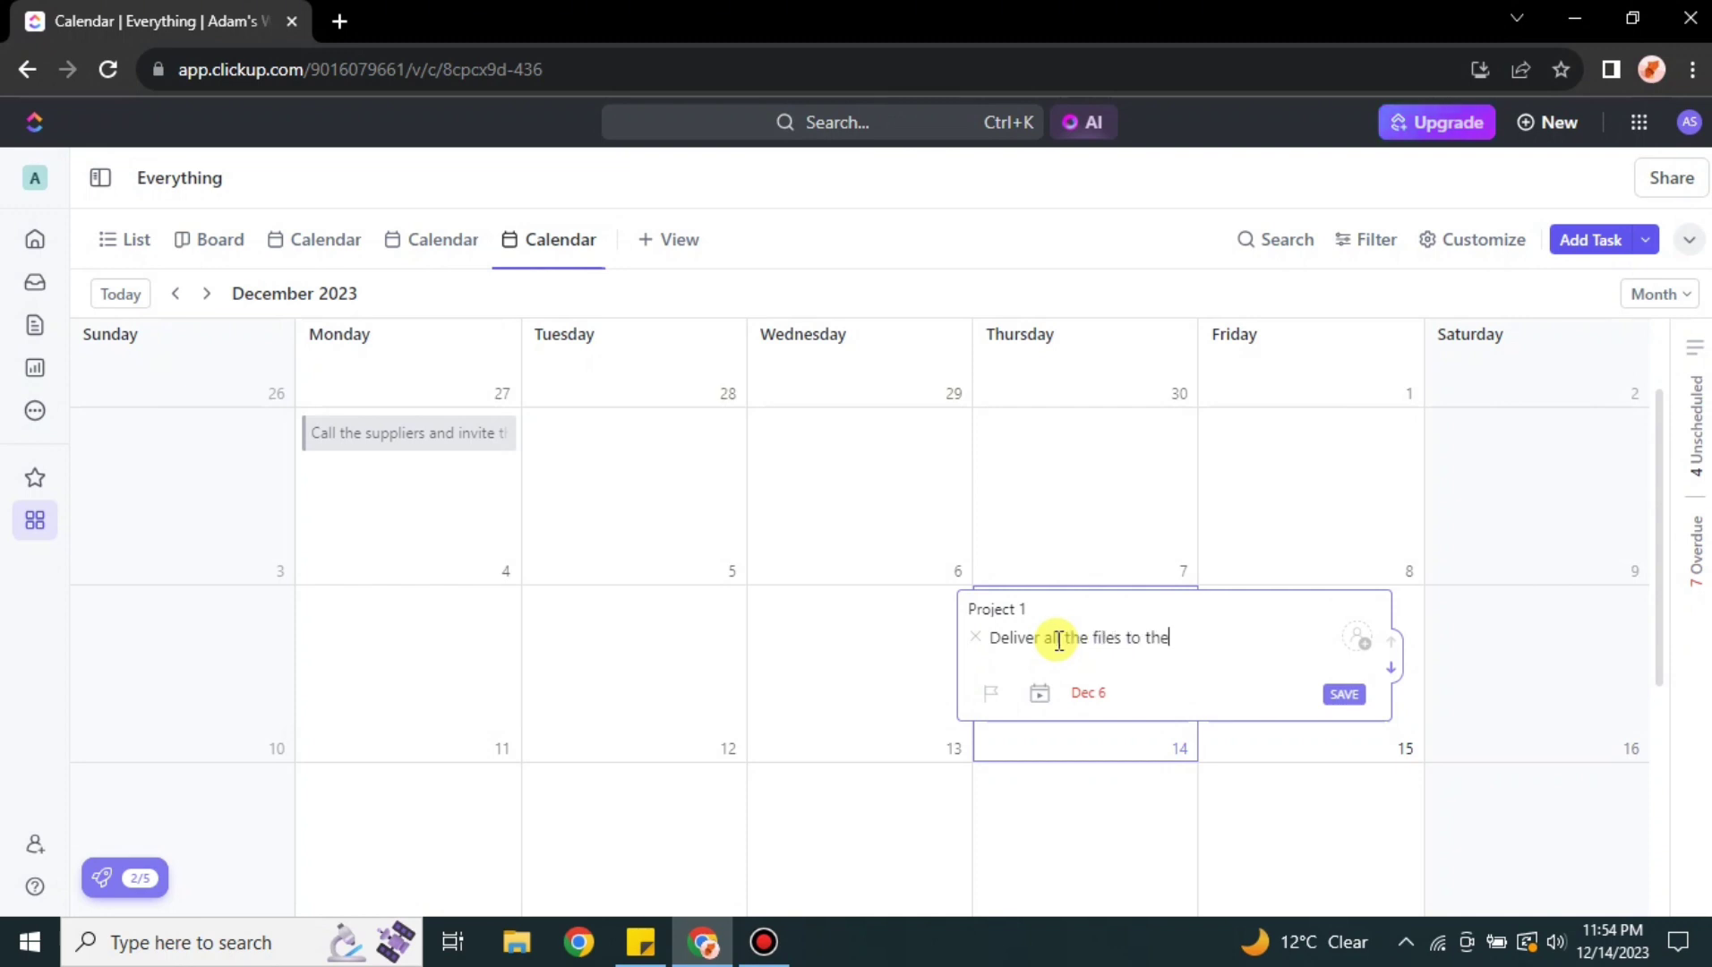
text( MsHyat)
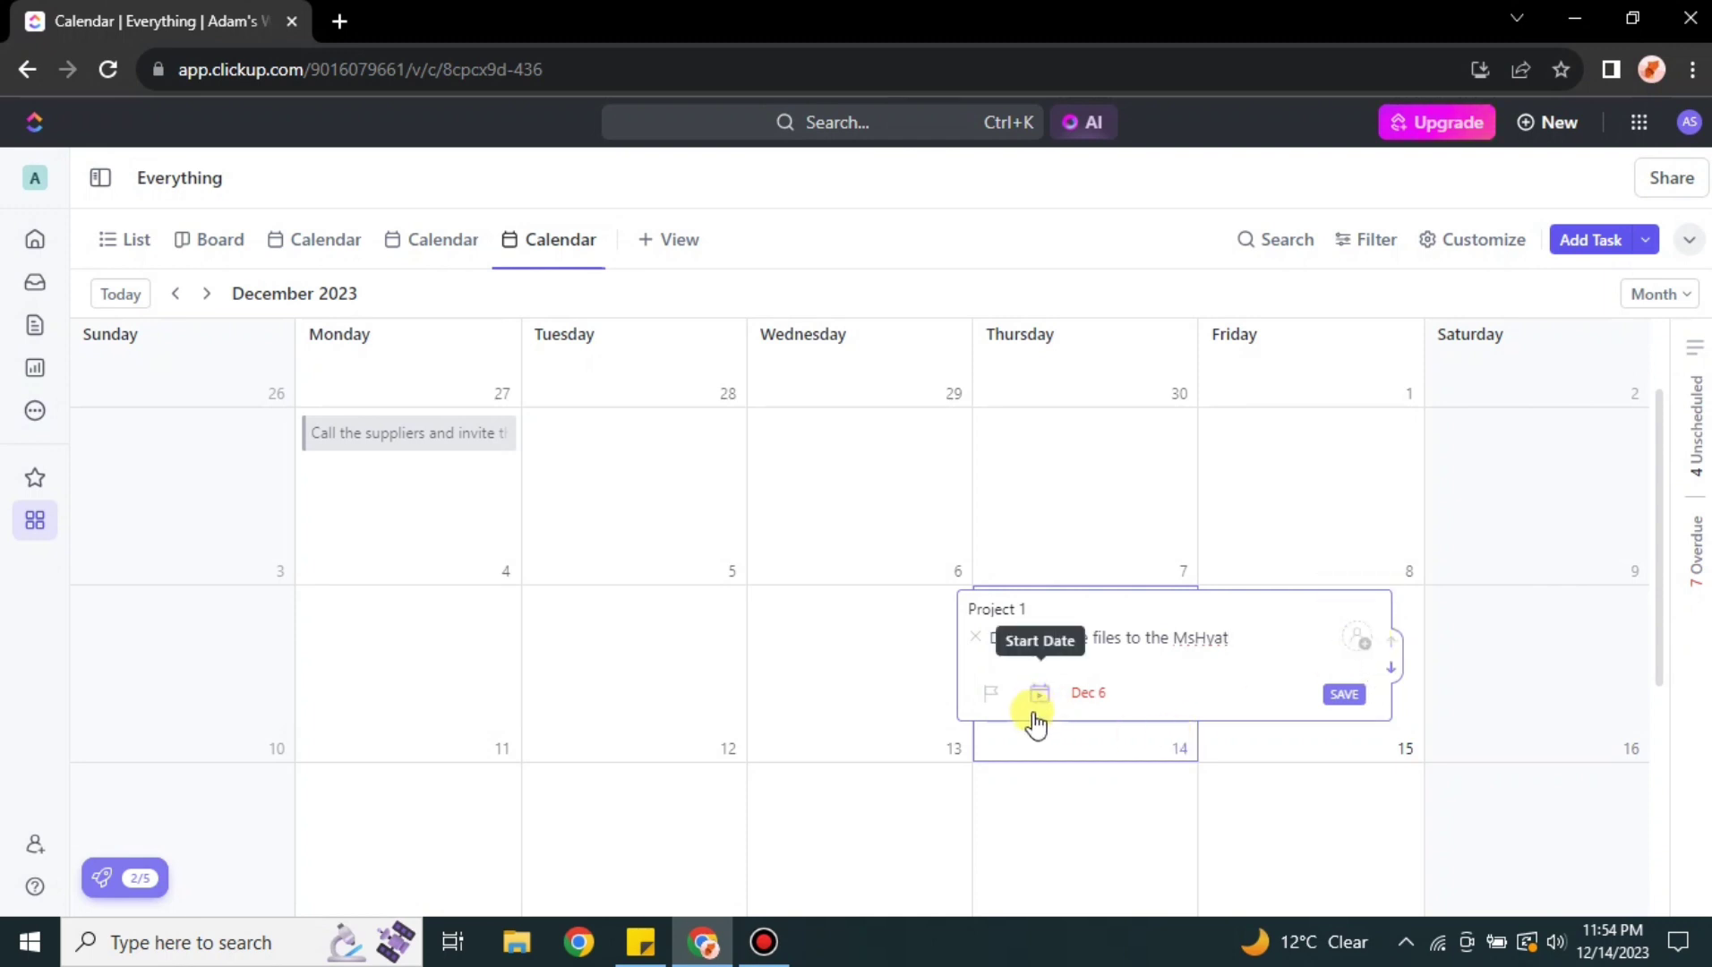
Step: Give the new task High priority, save it, and discard the extra new-task box
click(991, 695)
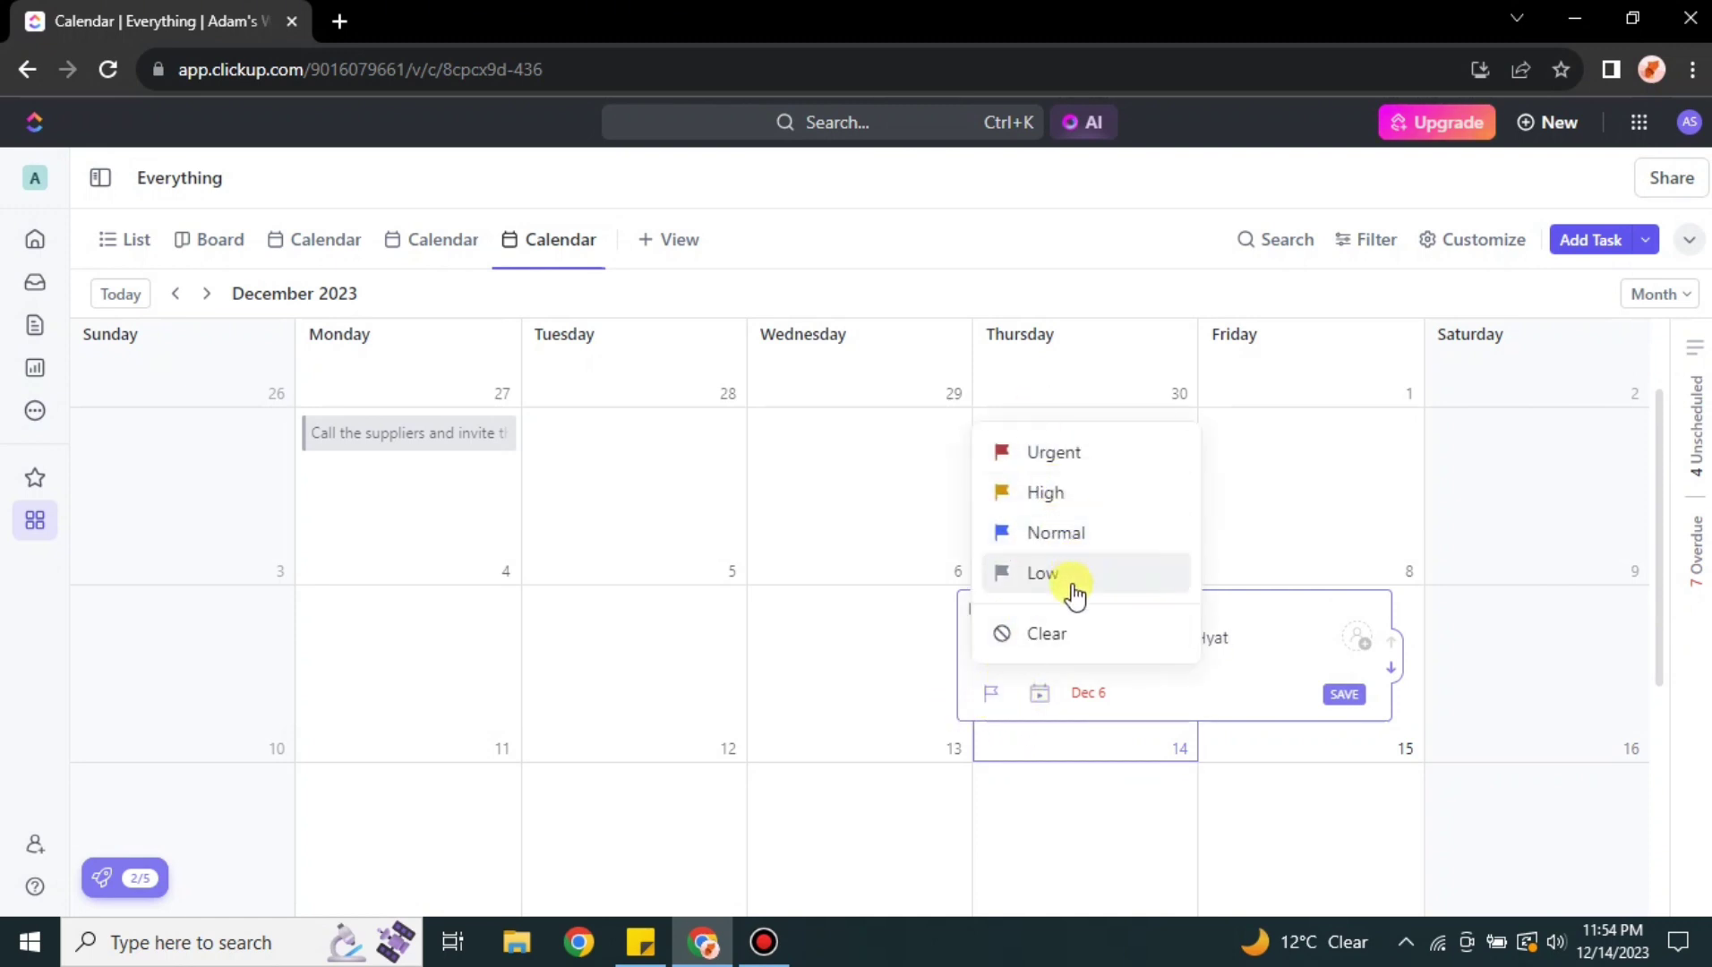
click(1072, 494)
click(1343, 695)
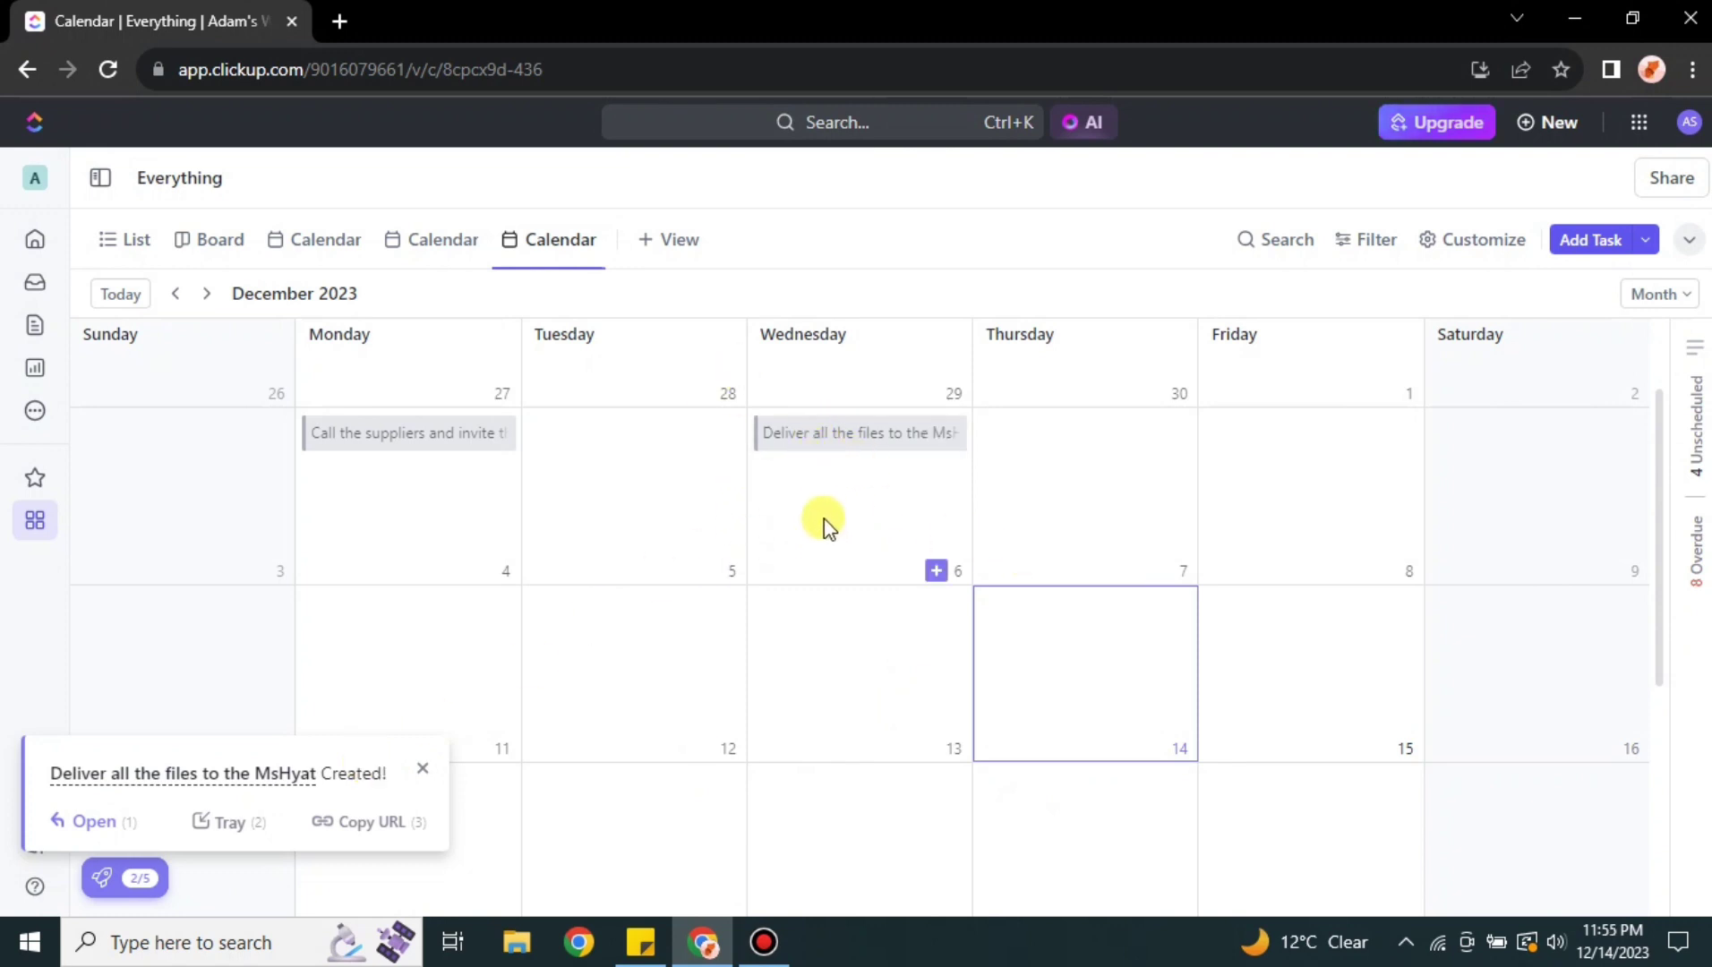
click(935, 571)
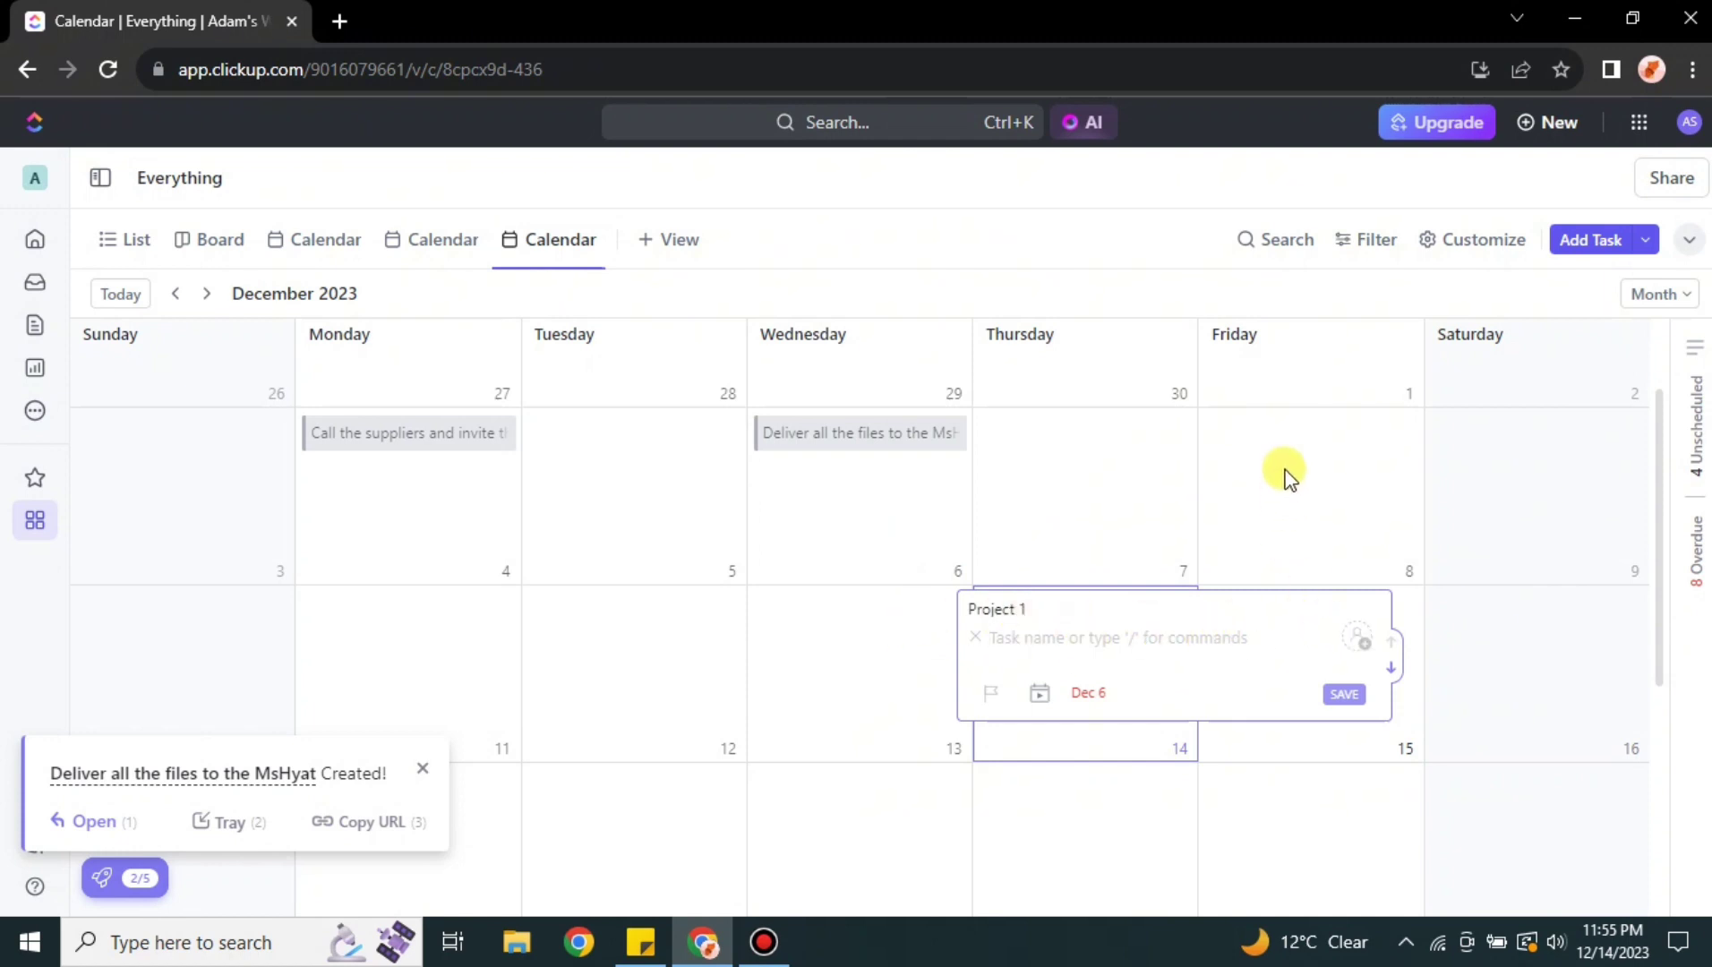
click(937, 651)
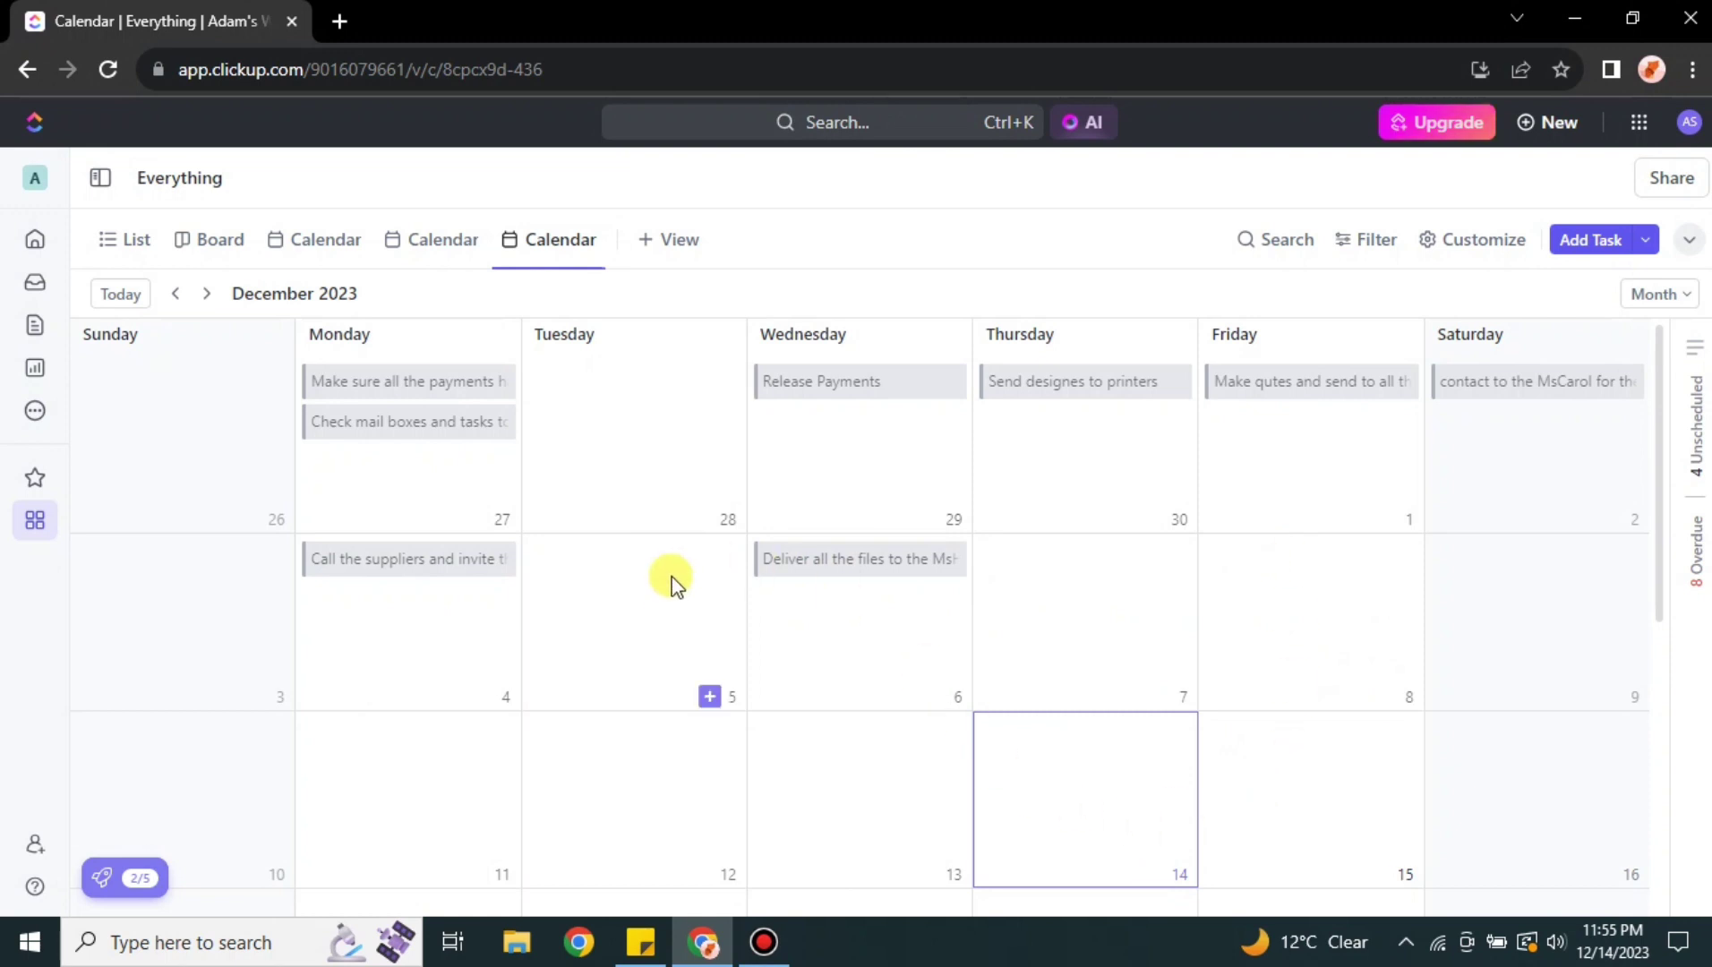
Step: Add a second List view to the Everything space, keeping the List type
click(658, 260)
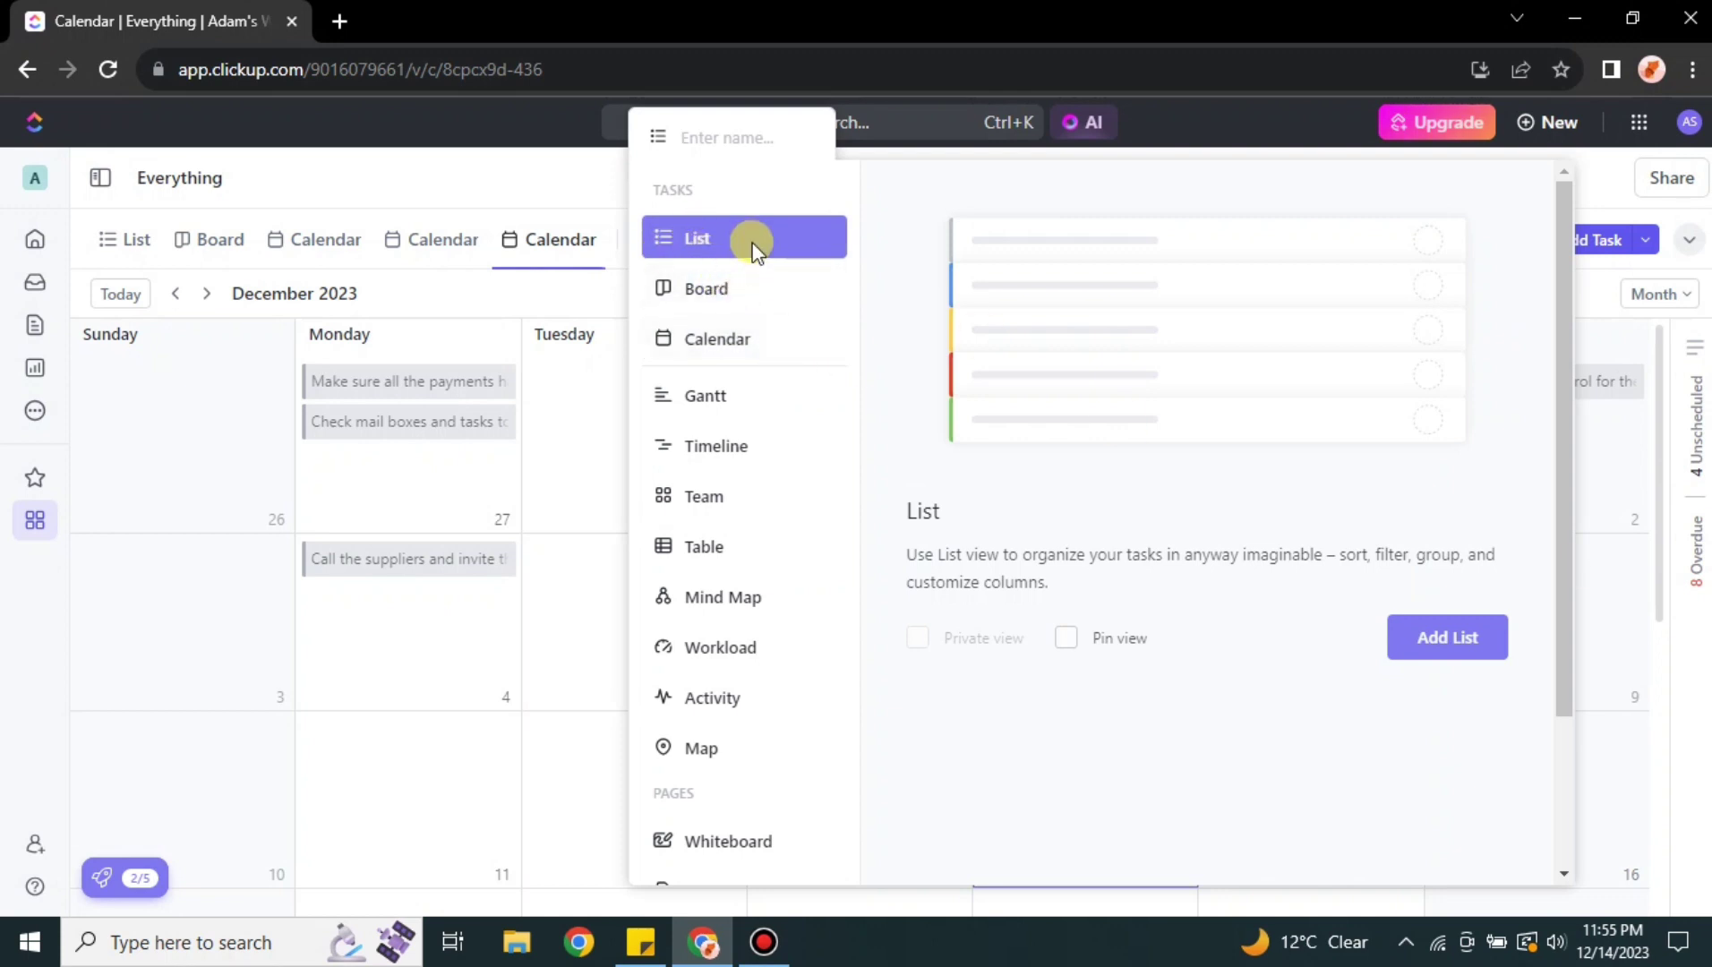
click(1495, 638)
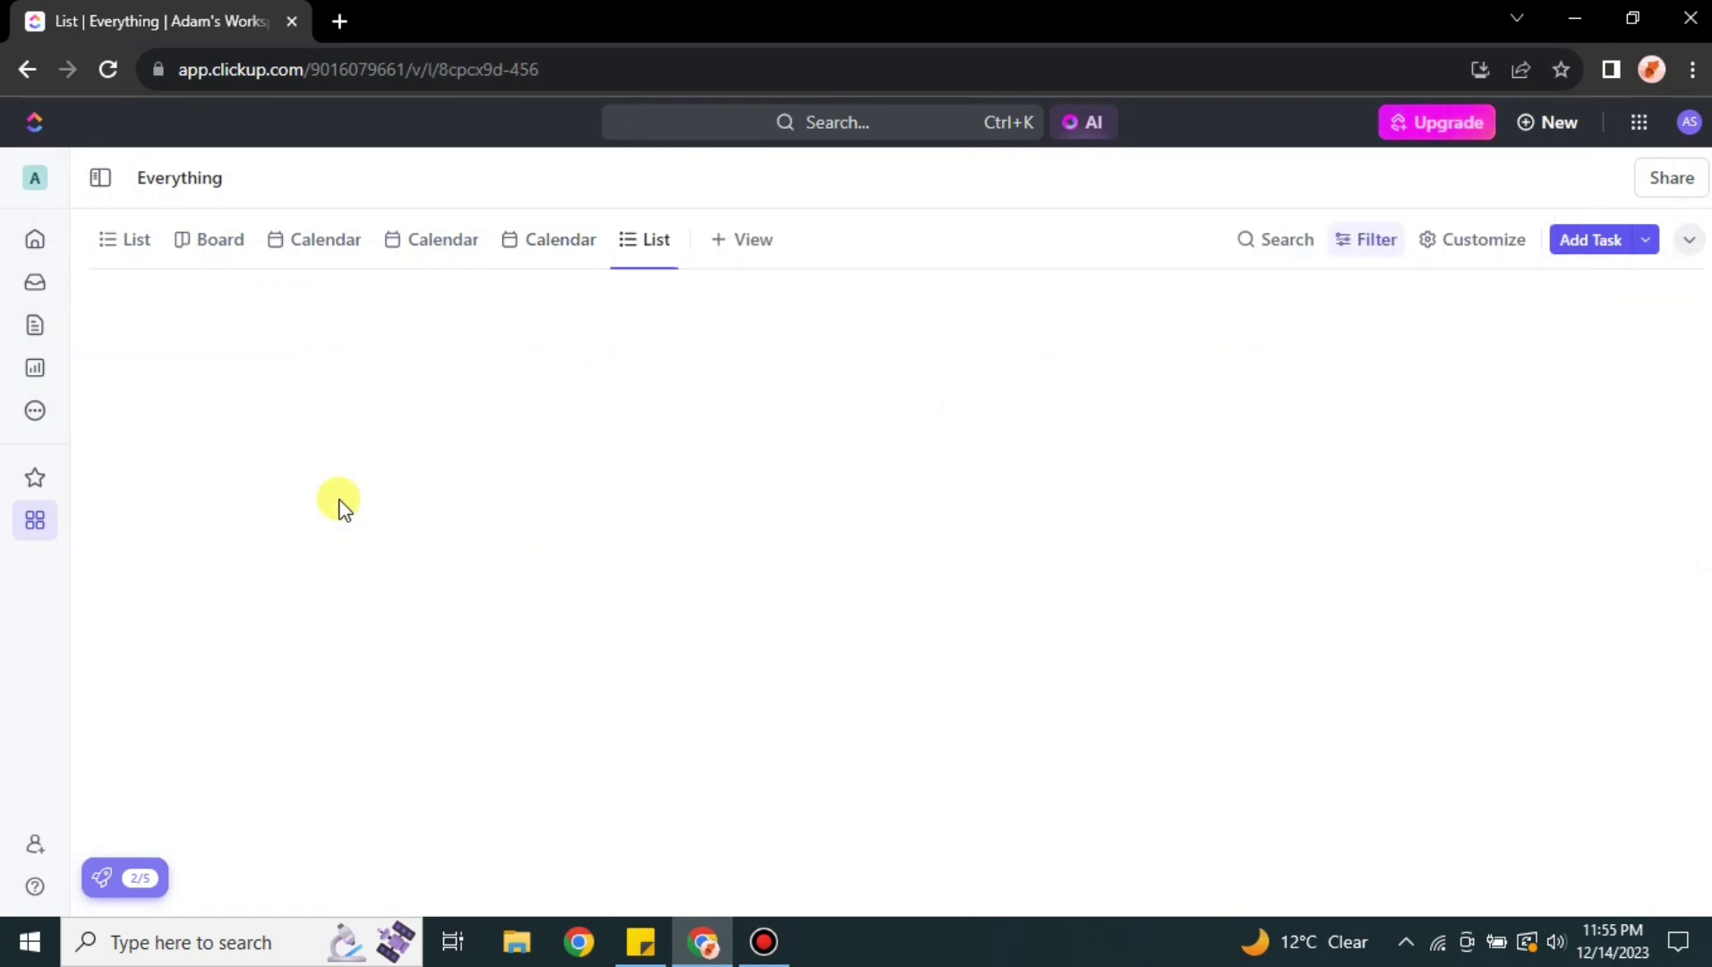